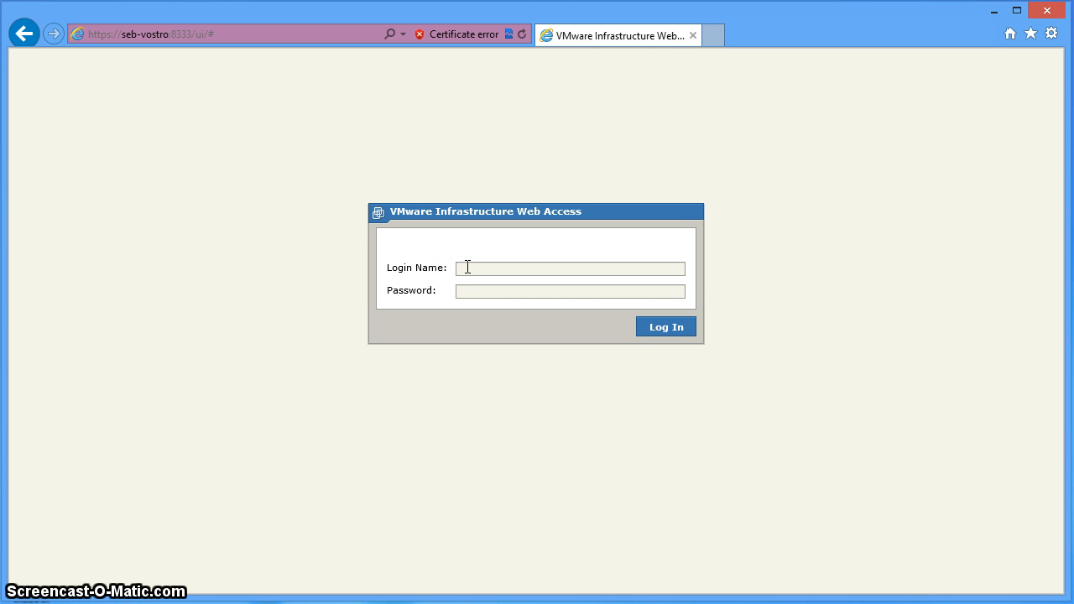
# - Enter the login name and the account password in the Web Access sign-in form
pyautogui.press('Tab')
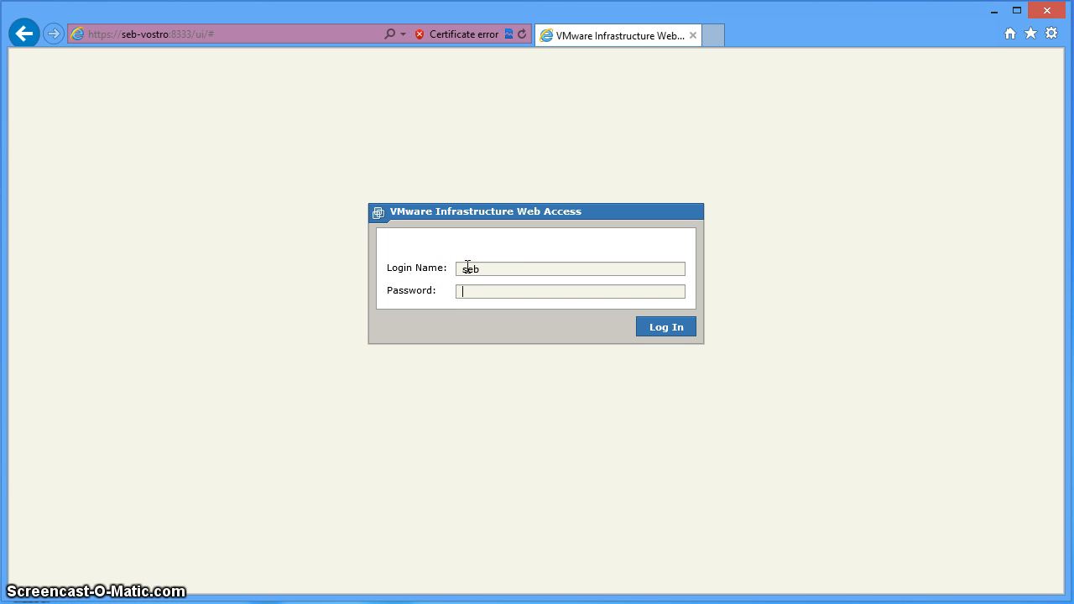
pyautogui.write('•')
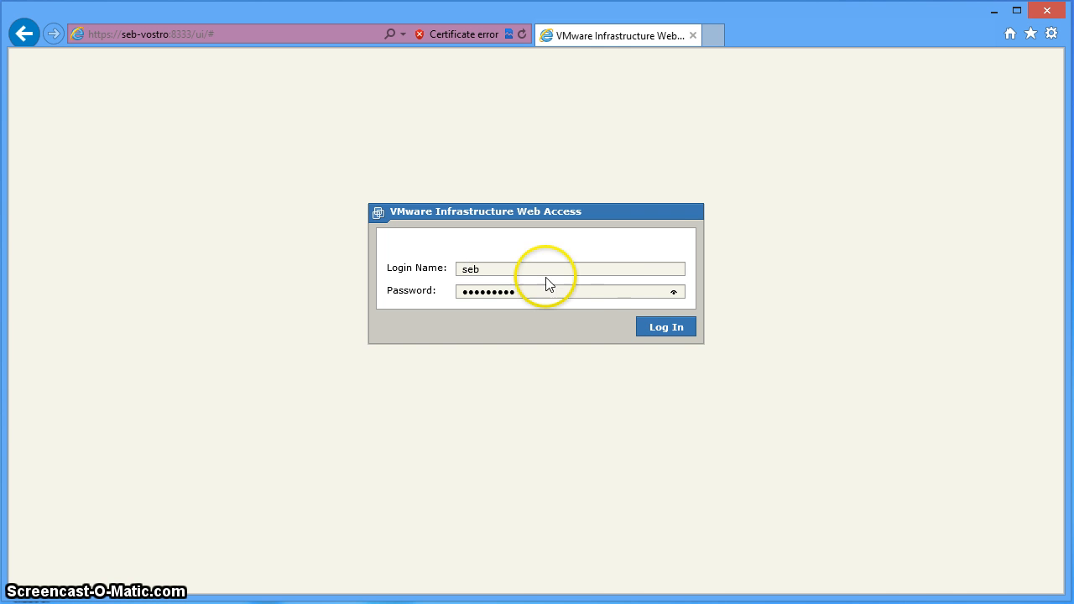
# - Sign in and show the preprint1 summary: powered on, 2 processors, 256 MB memory
pyautogui.click(647, 330)
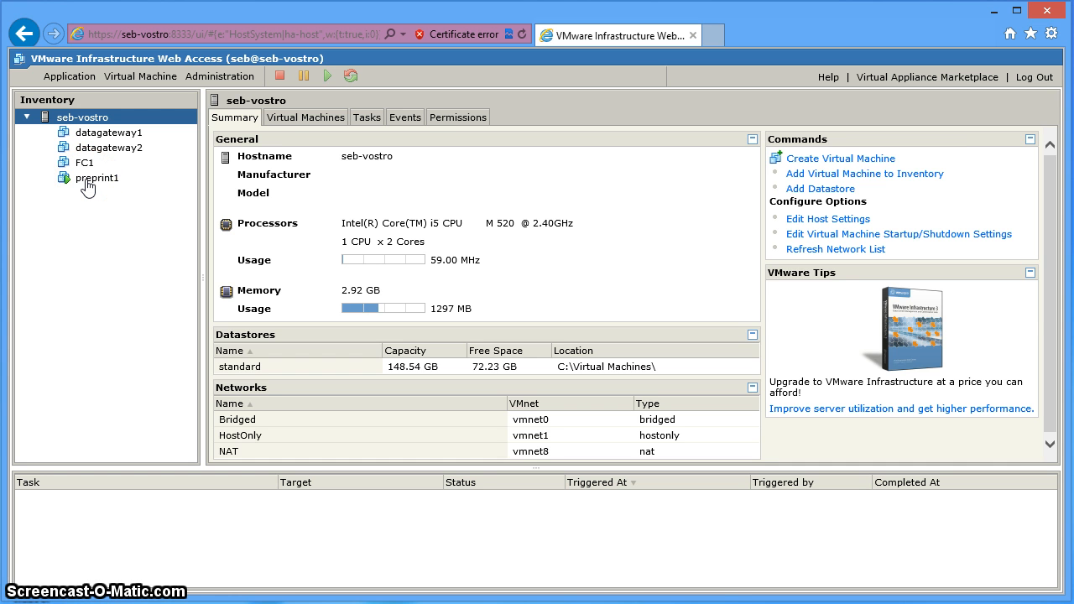
pyautogui.click(87, 184)
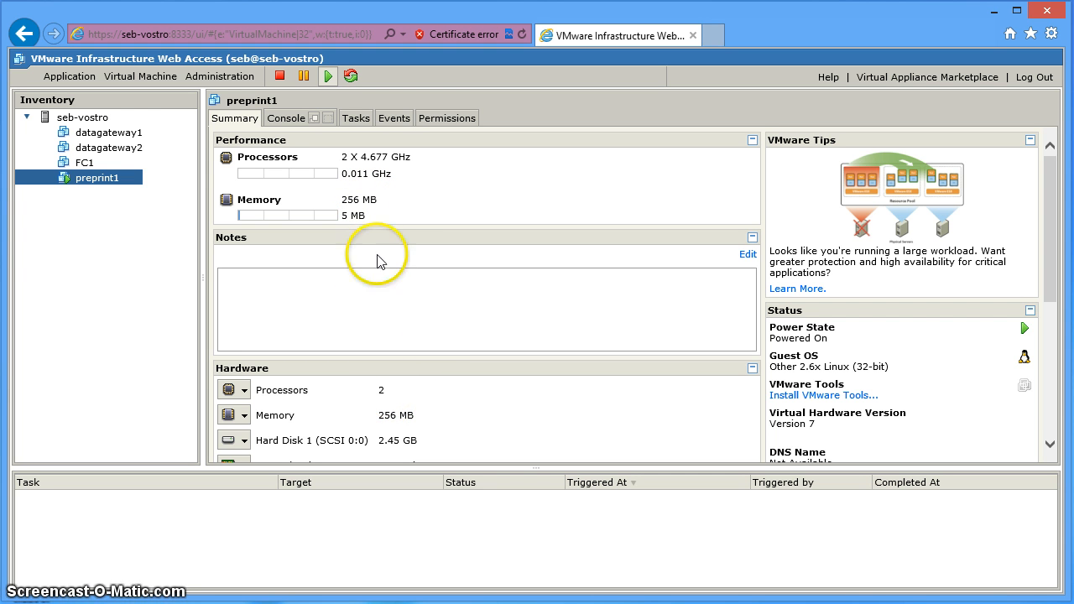
# - Open preprint1's console in a separate window, wake it to the login prompt, then close it
pyautogui.click(286, 121)
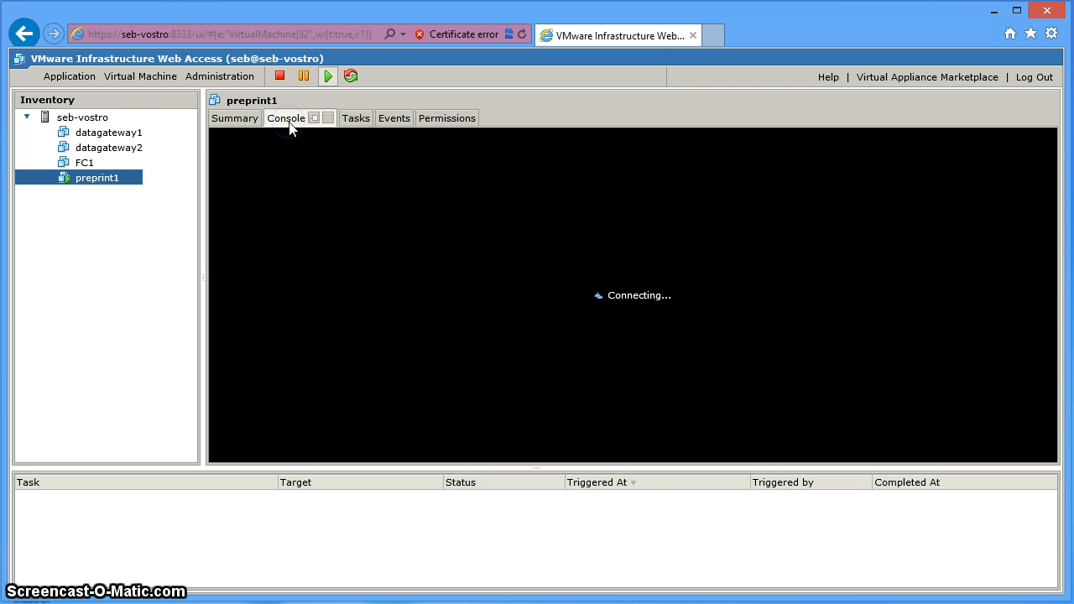
pyautogui.click(497, 262)
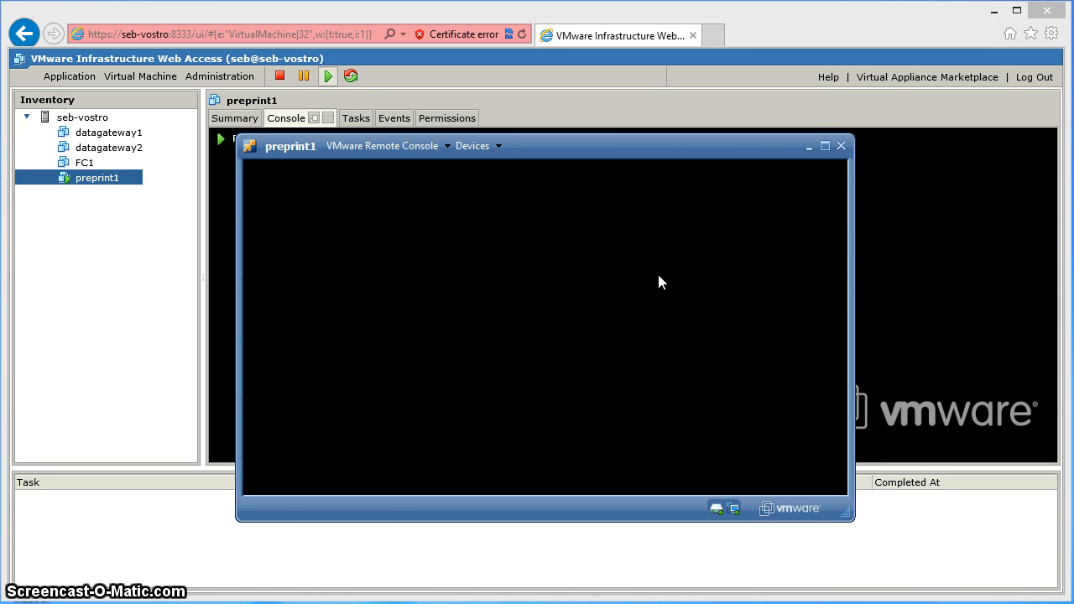
pyautogui.click(658, 276)
pyautogui.press('Return')
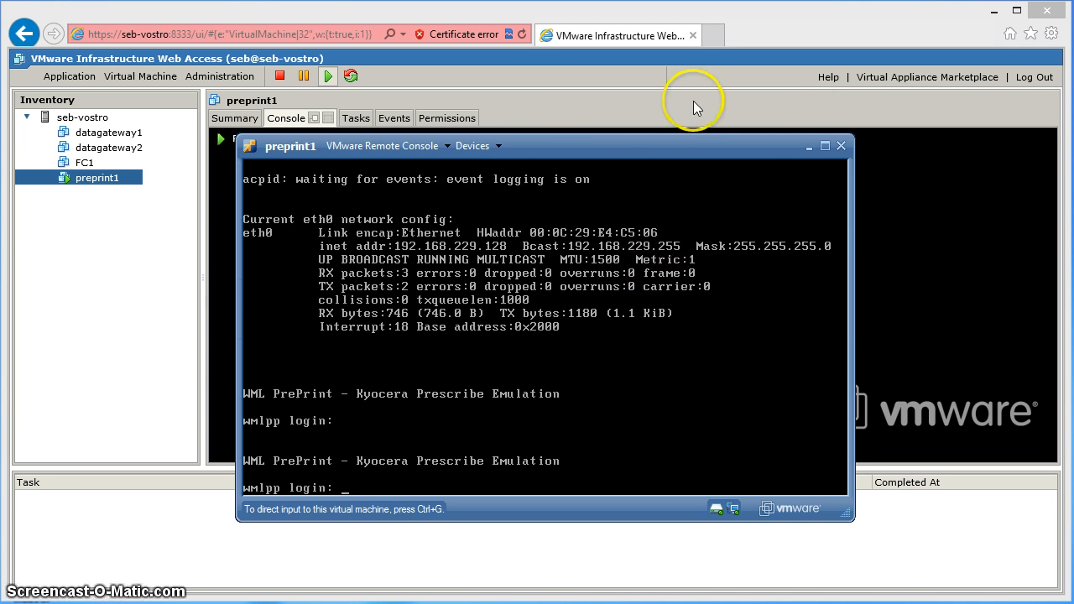
pyautogui.click(842, 147)
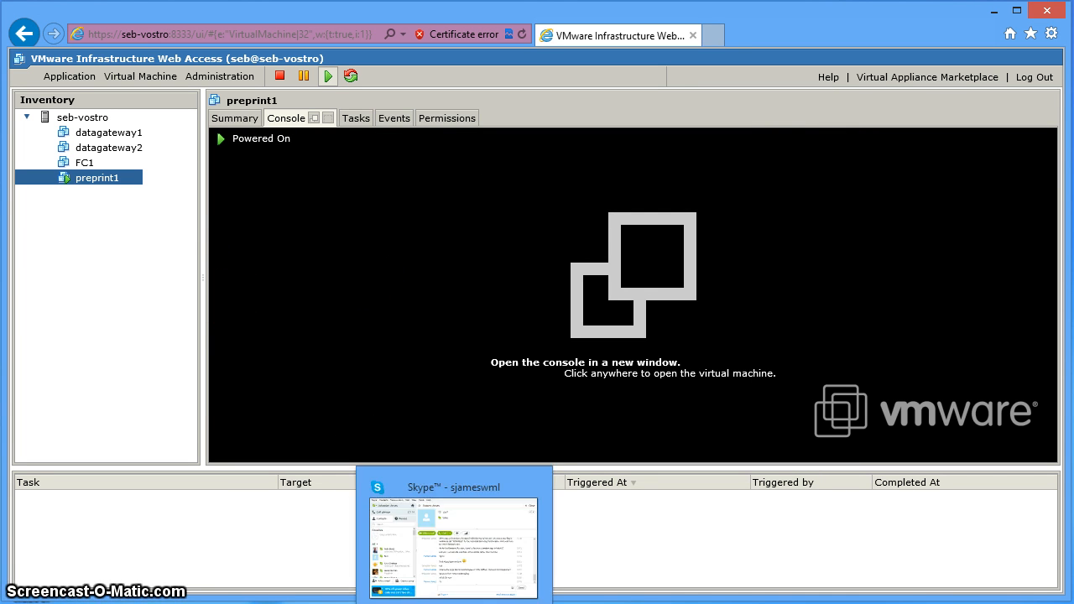
pyautogui.moveTo(299, 601)
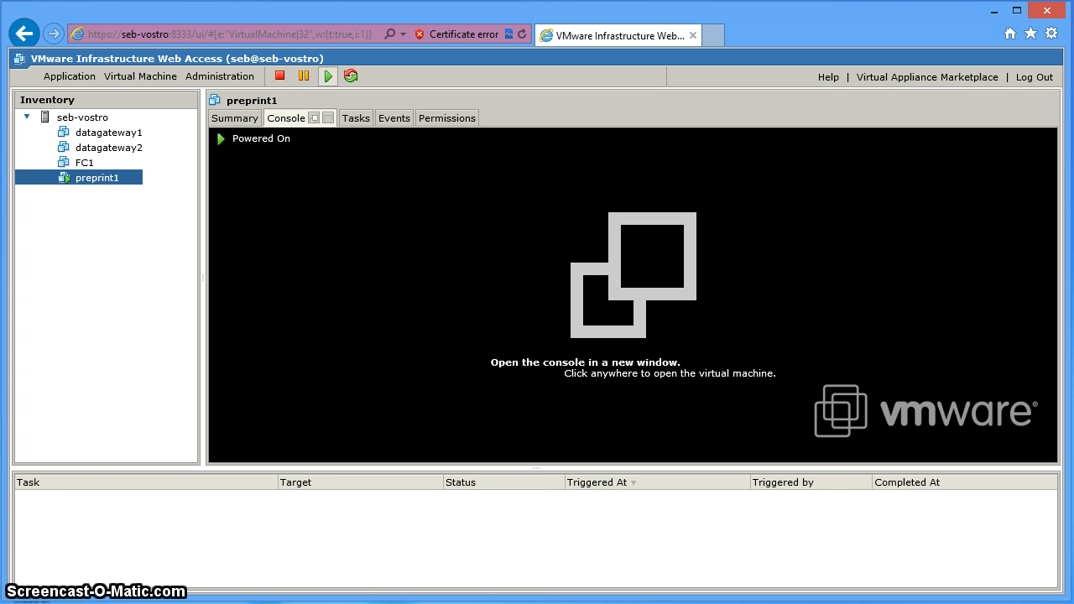
pyautogui.moveTo(453, 600)
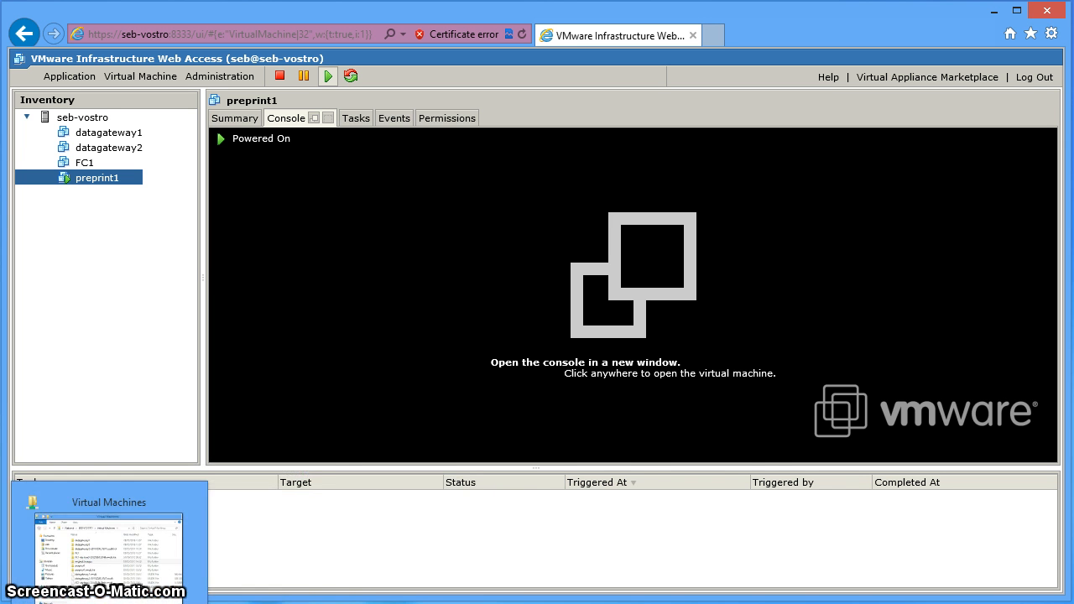
# - Open original_images, widen the Name column and select wmlpp-pplus-vmware-sata-tree5-20130208_1358.vmdk
pyautogui.click(109, 553)
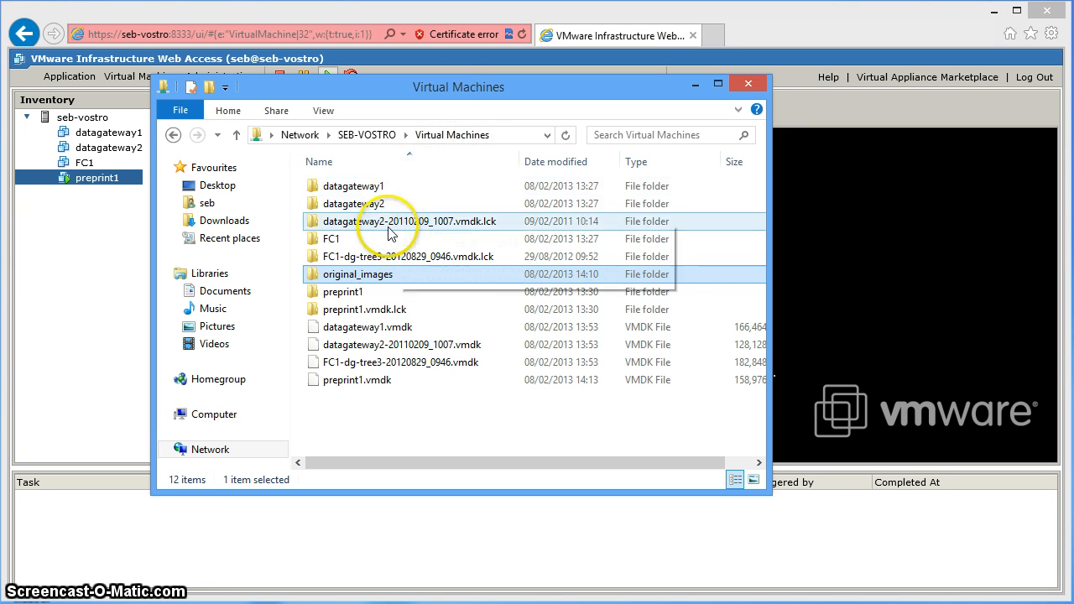
pyautogui.doubleClick(379, 280)
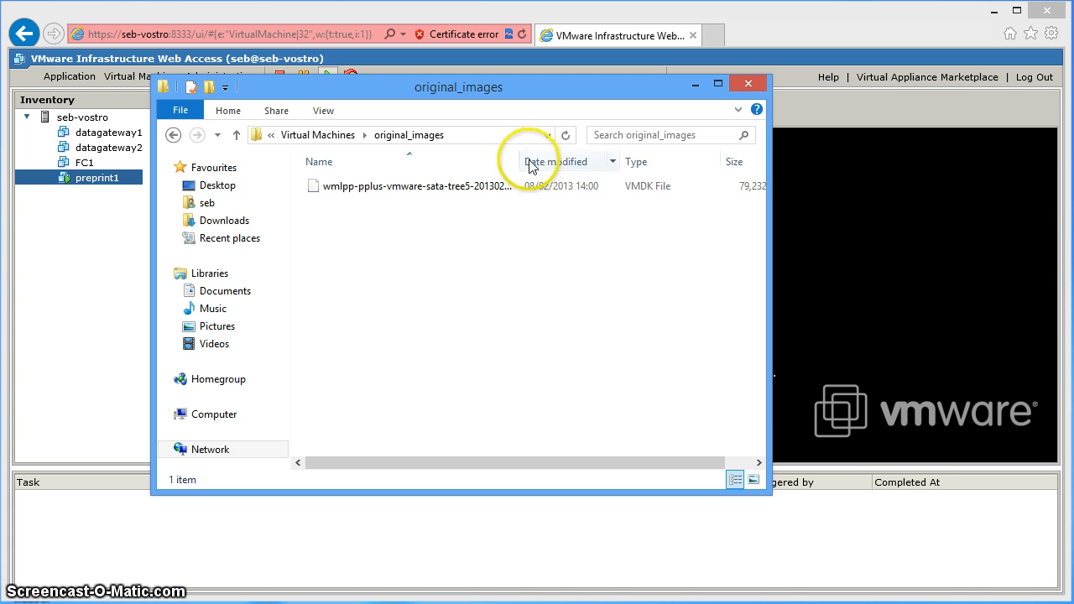
pyautogui.moveTo(519, 161); pyautogui.dragTo(582, 161)
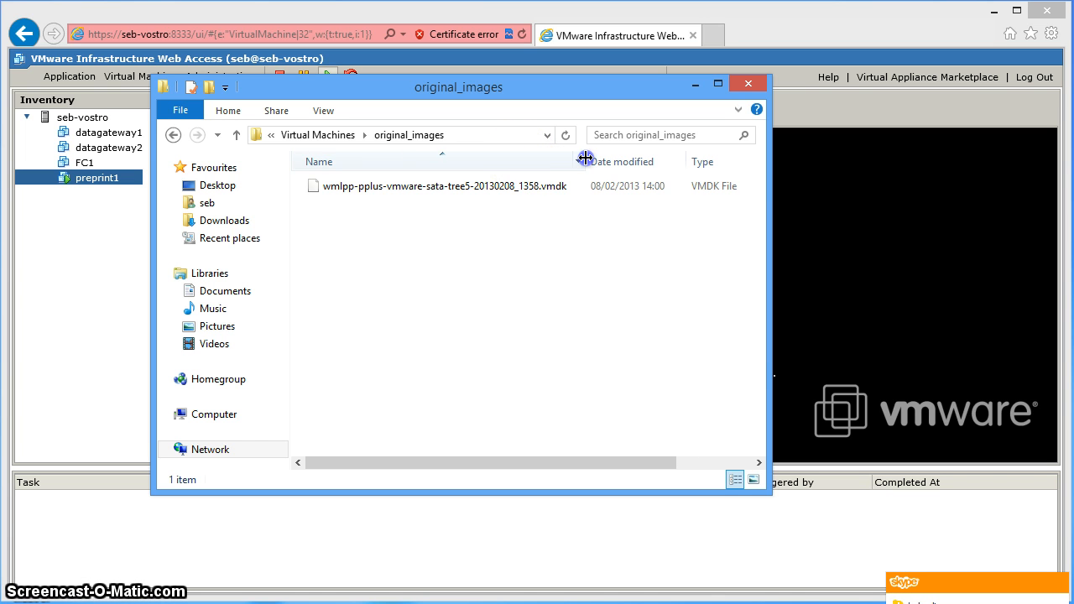
pyautogui.click(557, 192)
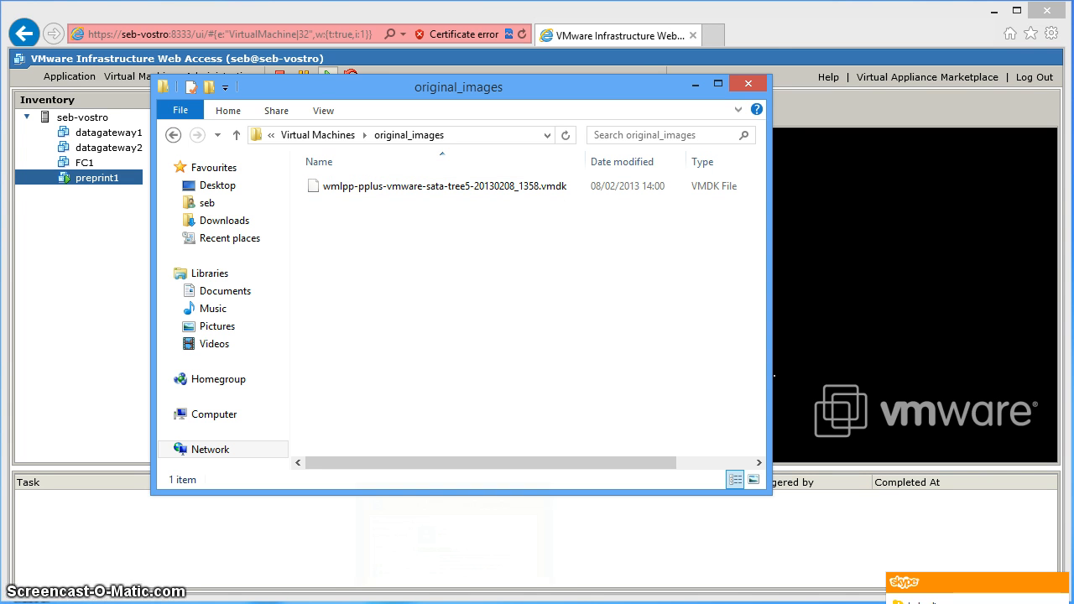
# - Quit Skype from its taskbar jump list and reselect the VMDK file
pyautogui.rightClick(454, 602)
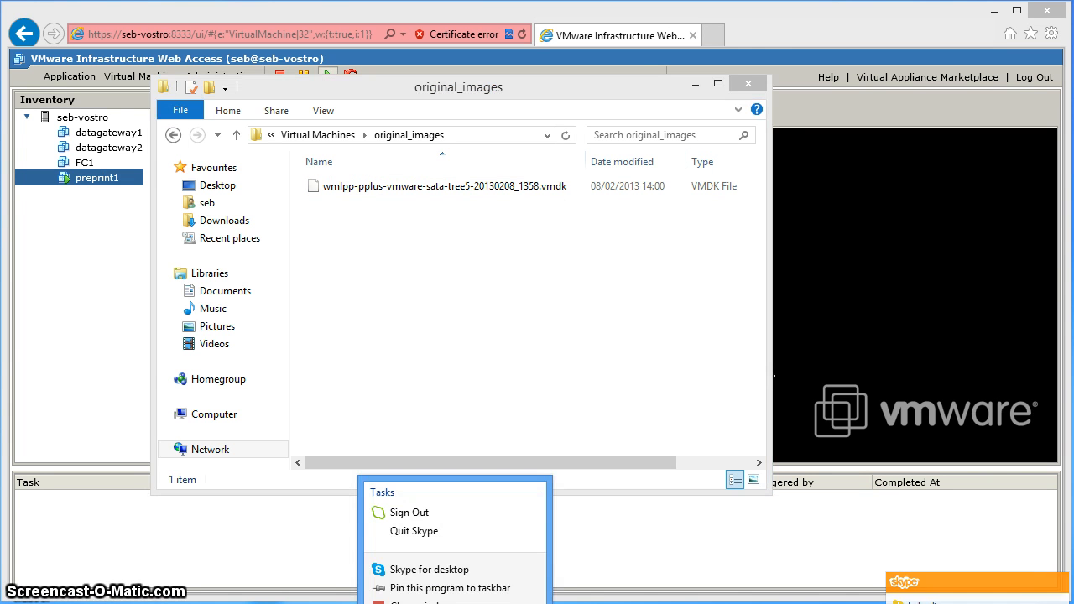
pyautogui.click(431, 531)
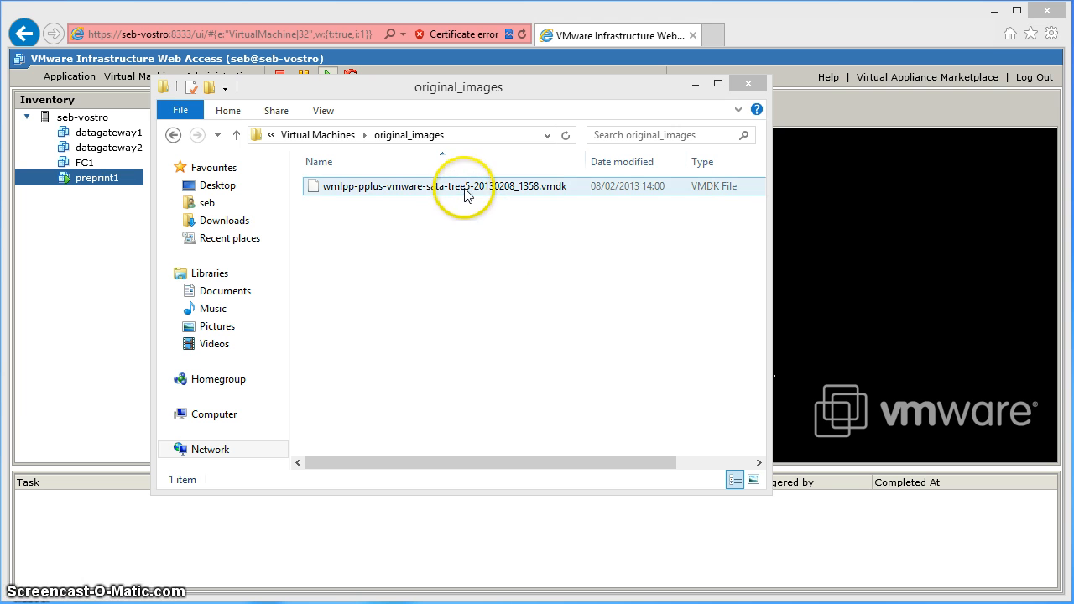
pyautogui.click(437, 191)
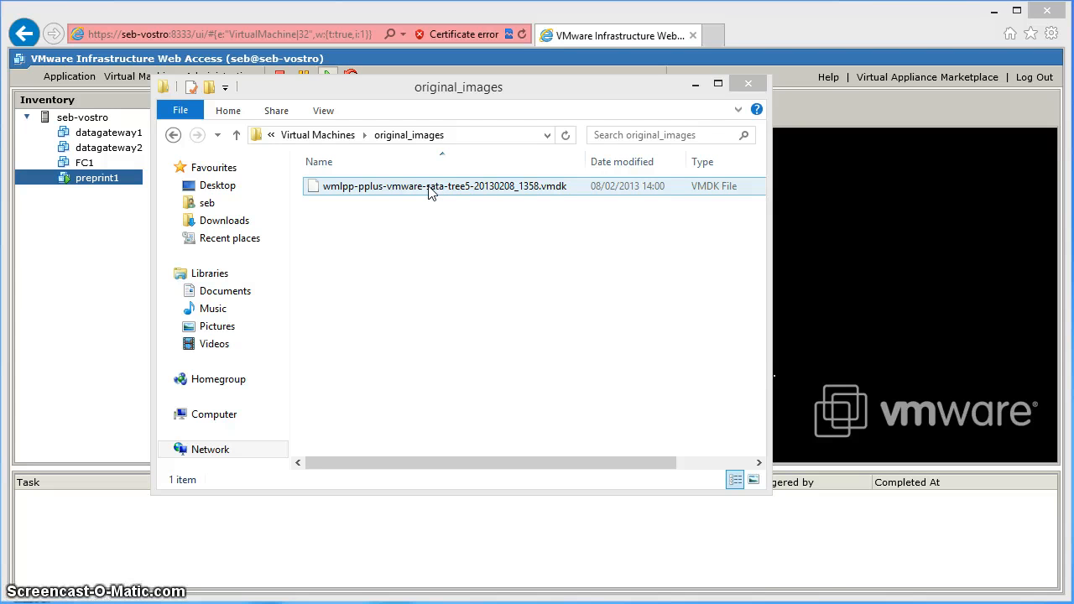
pyautogui.click(317, 192)
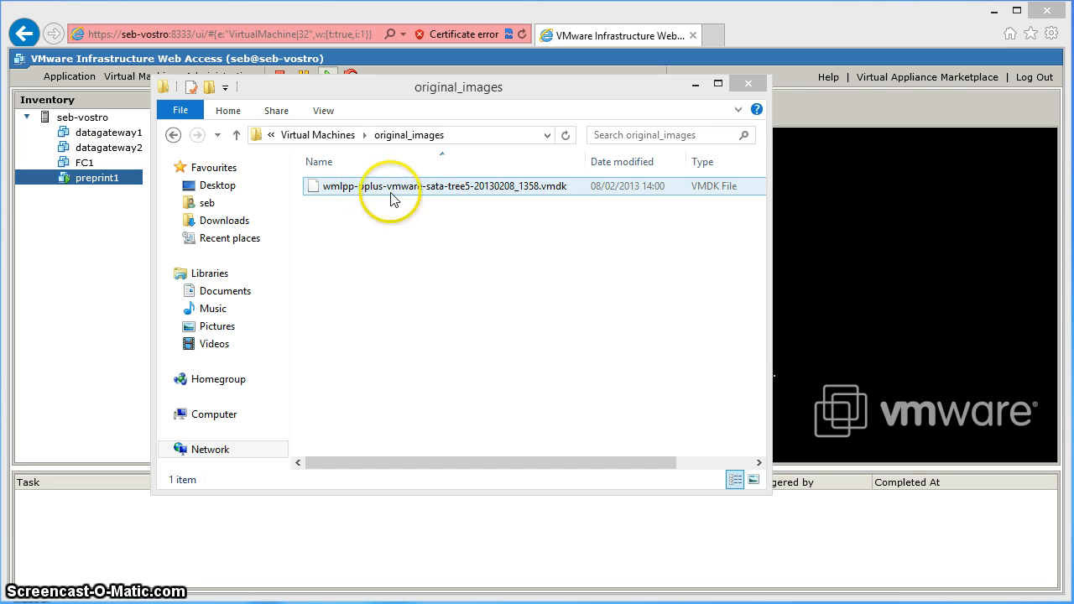
# - Copy the original VMDK image and paste it into the Virtual Machines folder
pyautogui.rightClick(325, 192)
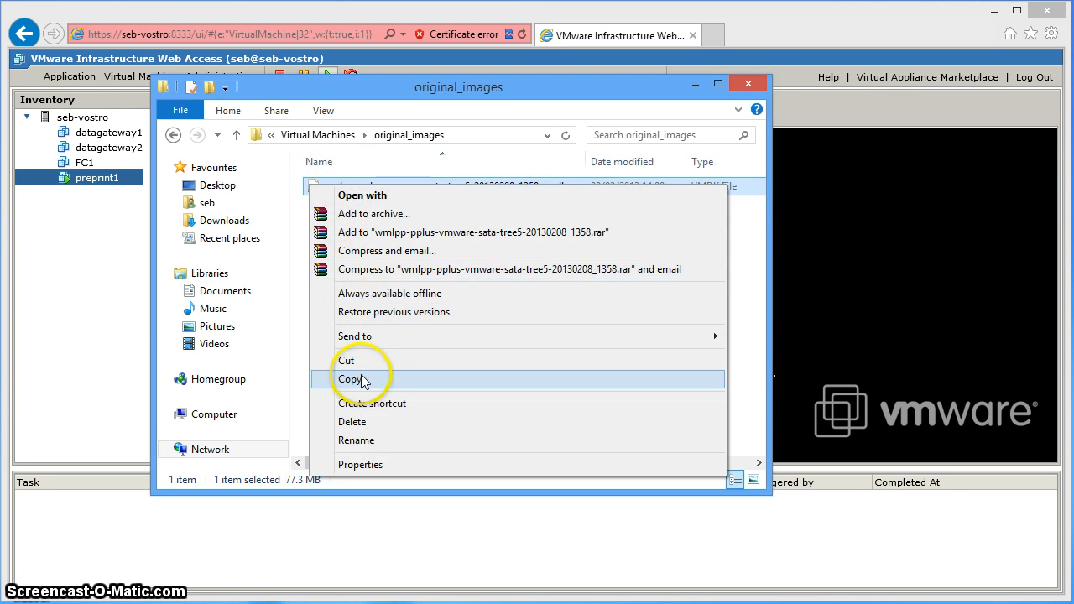
pyautogui.click(353, 379)
pyautogui.click(329, 136)
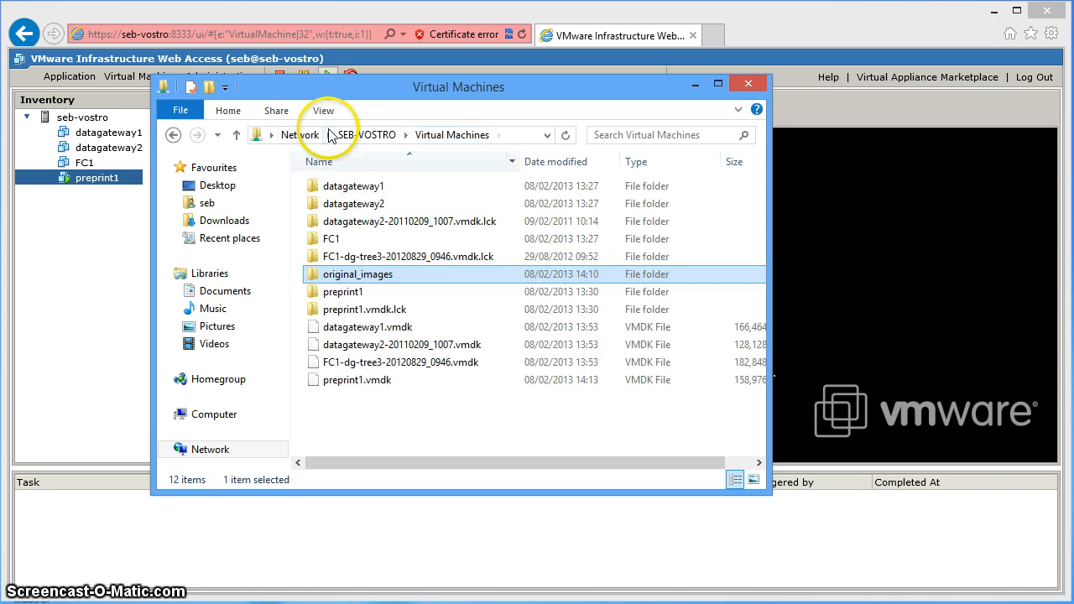
pyautogui.rightClick(395, 406)
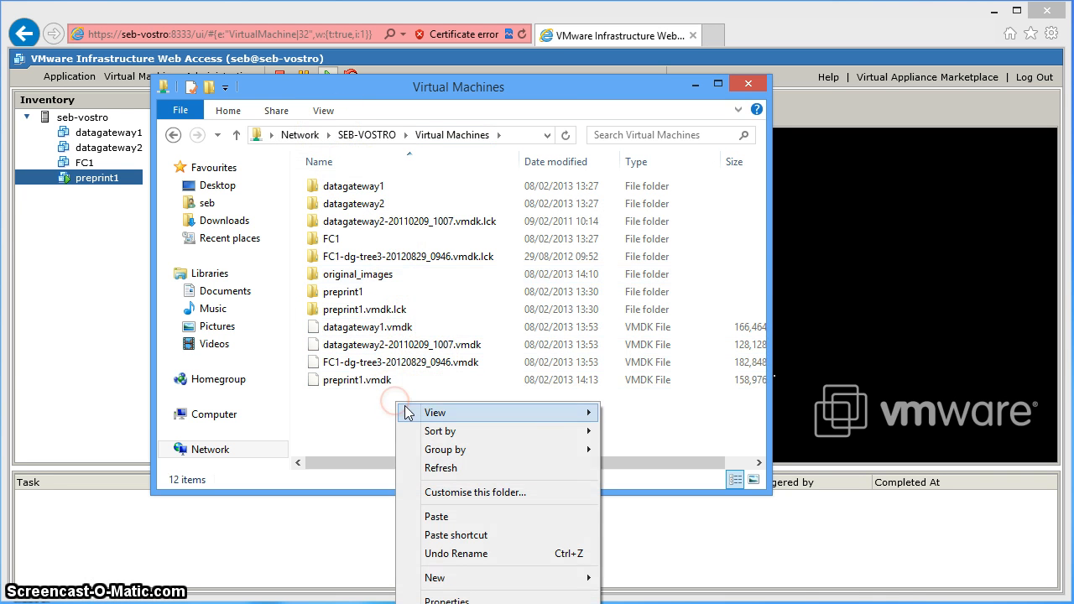
pyautogui.click(465, 517)
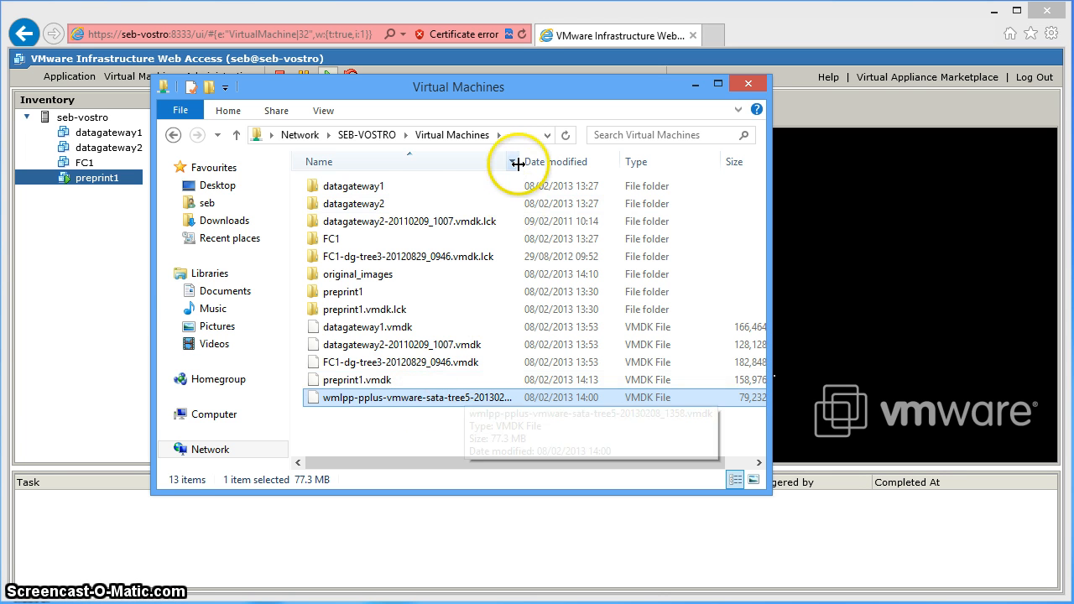
# - Rename the pasted disk image copy to screencast1.vmdk
pyautogui.moveTo(519, 161); pyautogui.dragTo(583, 164)
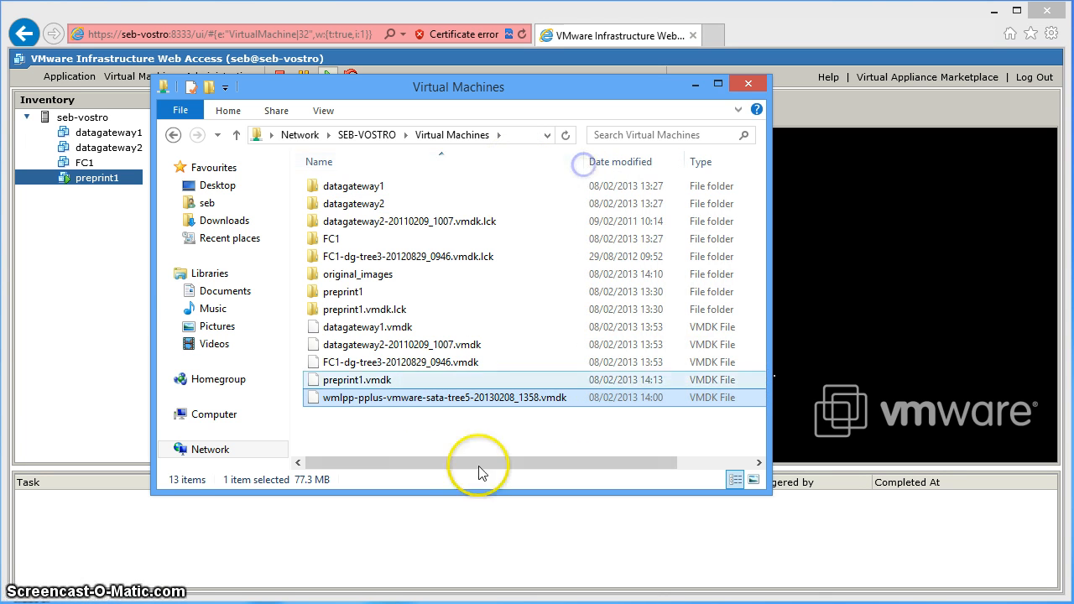
pyautogui.click(411, 403)
pyautogui.rightClick(411, 403)
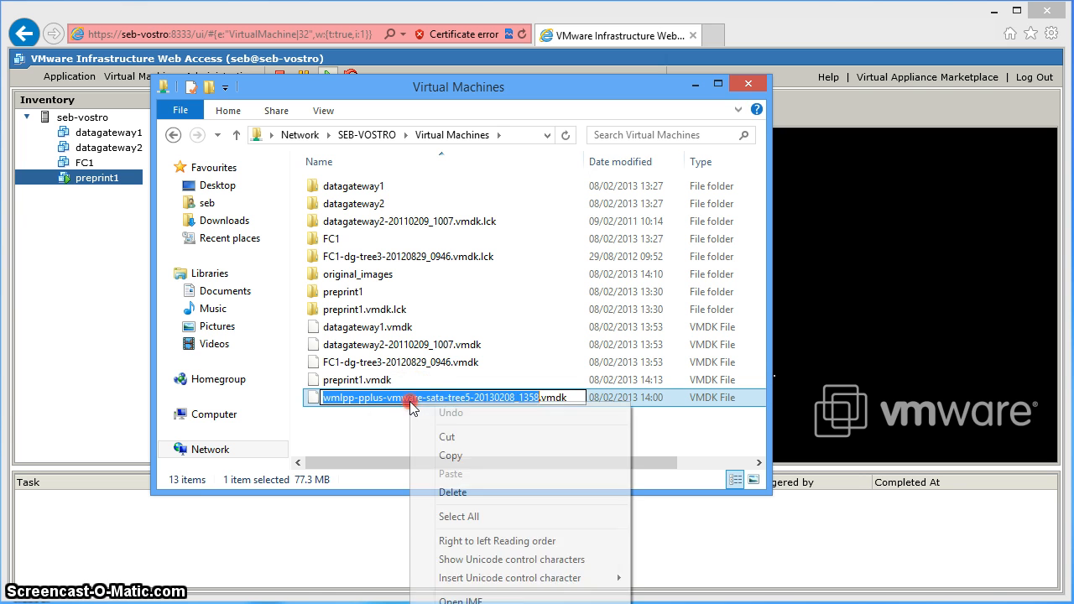
pyautogui.press('Escape')
pyautogui.press('Escape')
pyautogui.rightClick(390, 405)
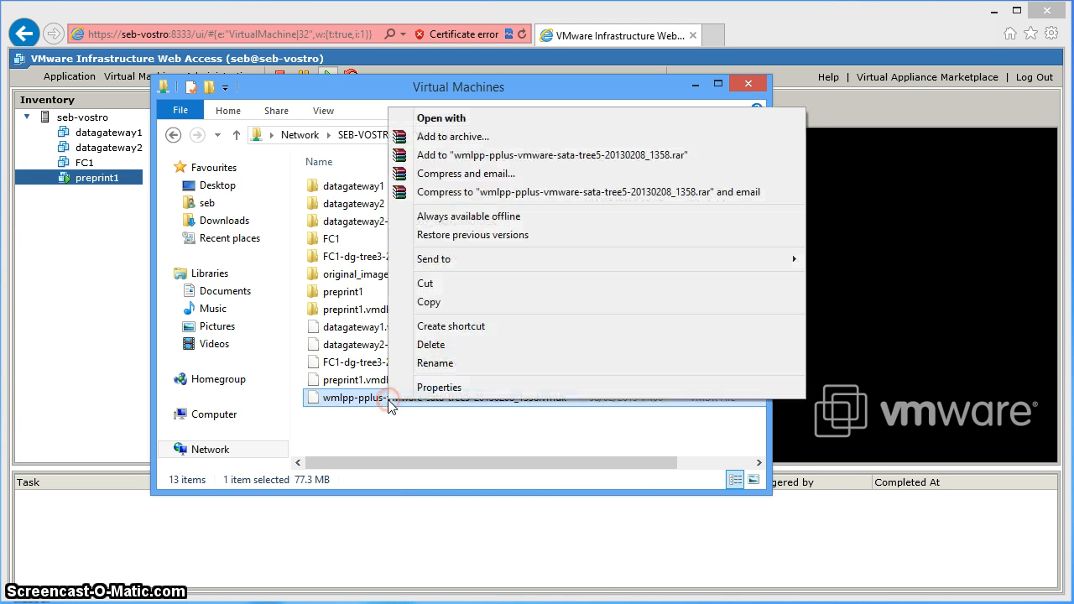
pyautogui.click(424, 363)
pyautogui.click(474, 397)
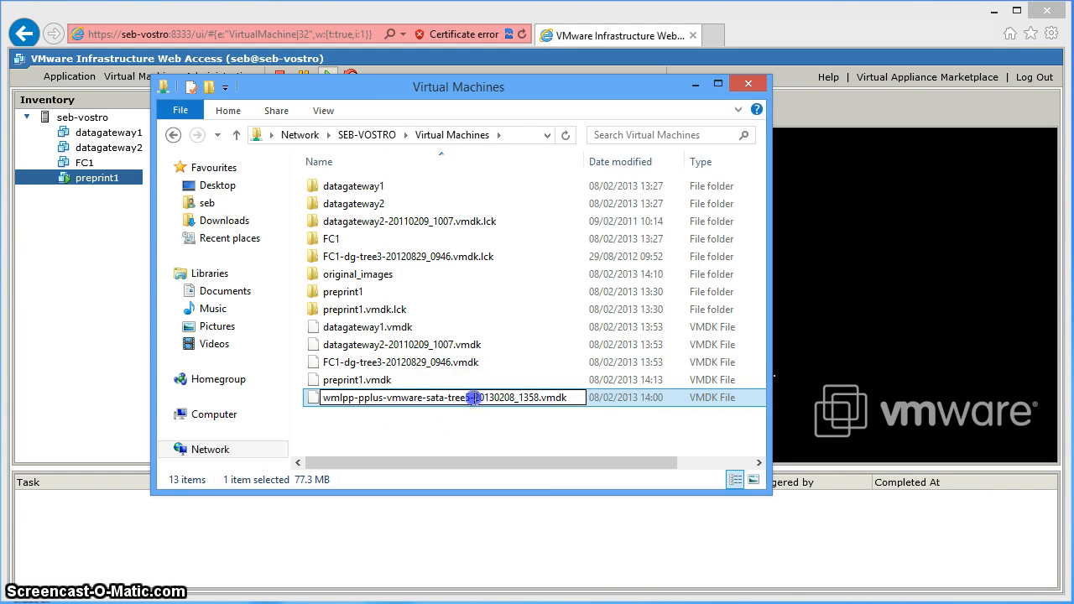
pyautogui.moveTo(538, 398); pyautogui.dragTo(319, 401)
pyautogui.write('screenca')
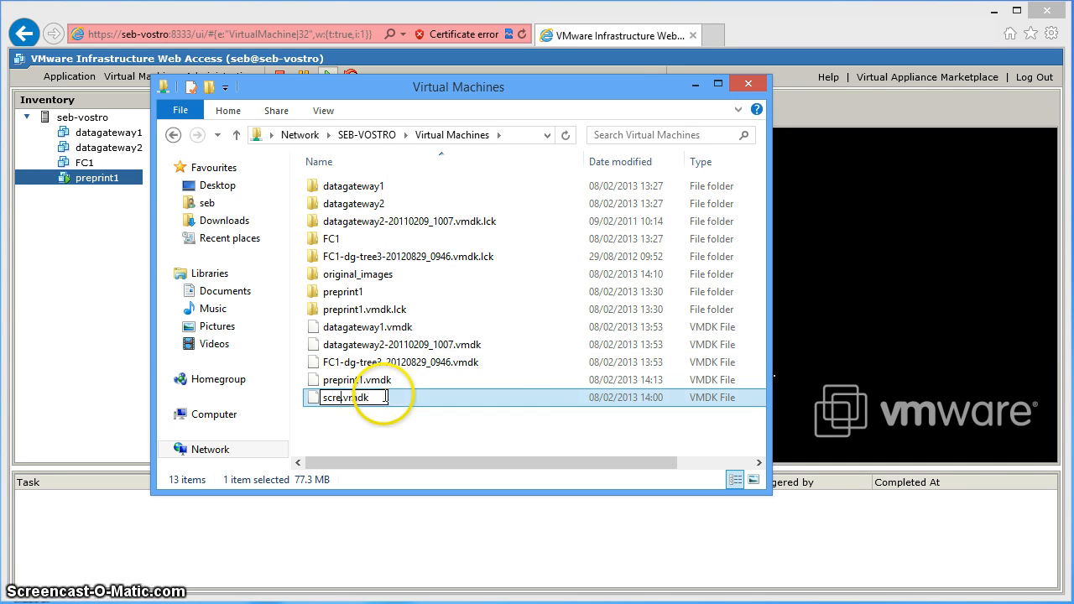
pyautogui.write('st1')
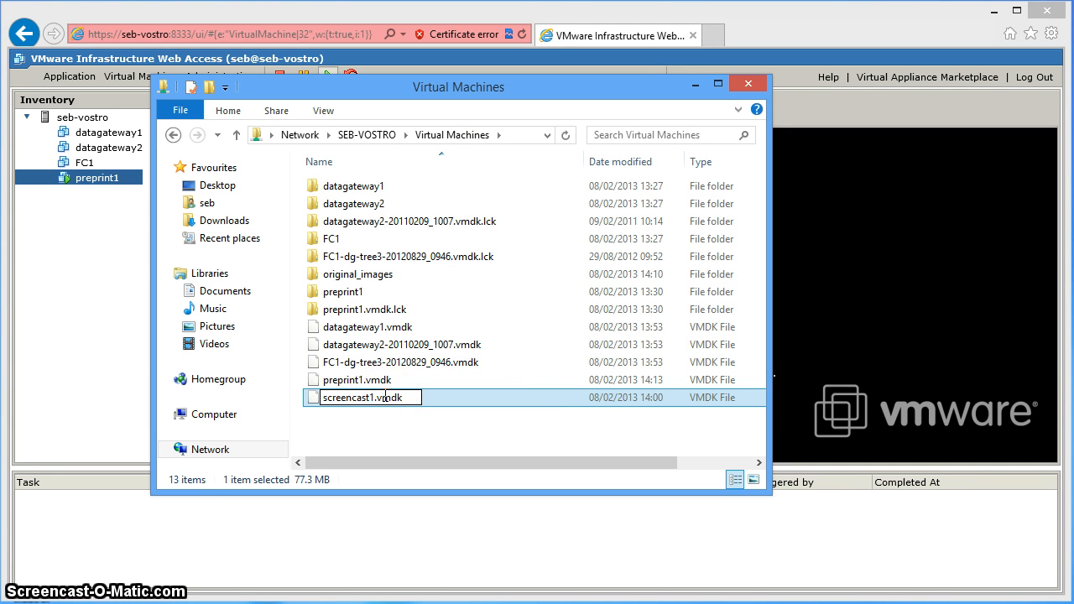
pyautogui.press('Return')
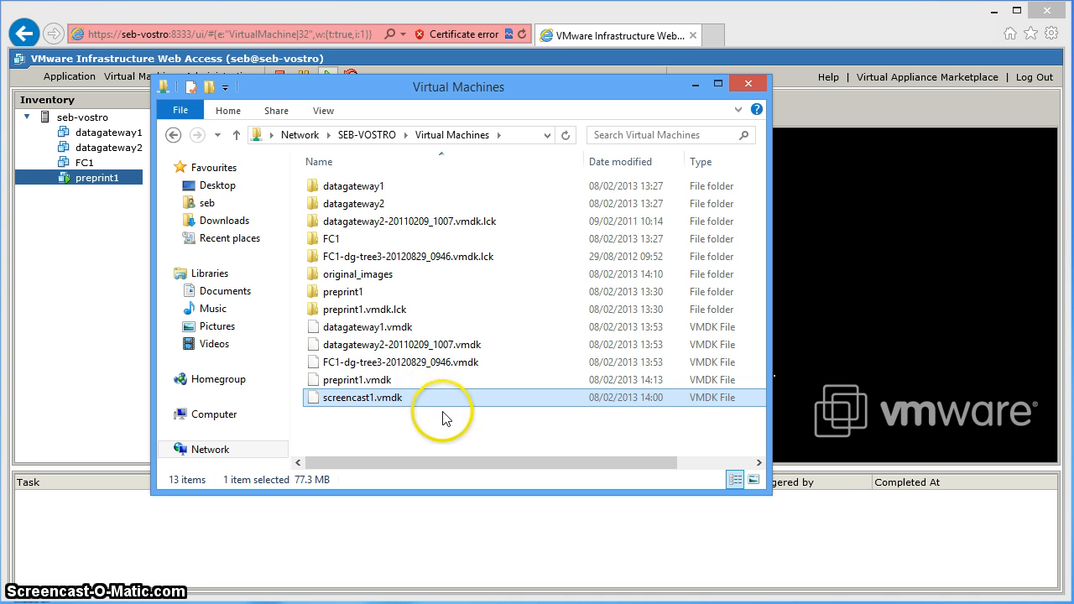
pyautogui.click(387, 383)
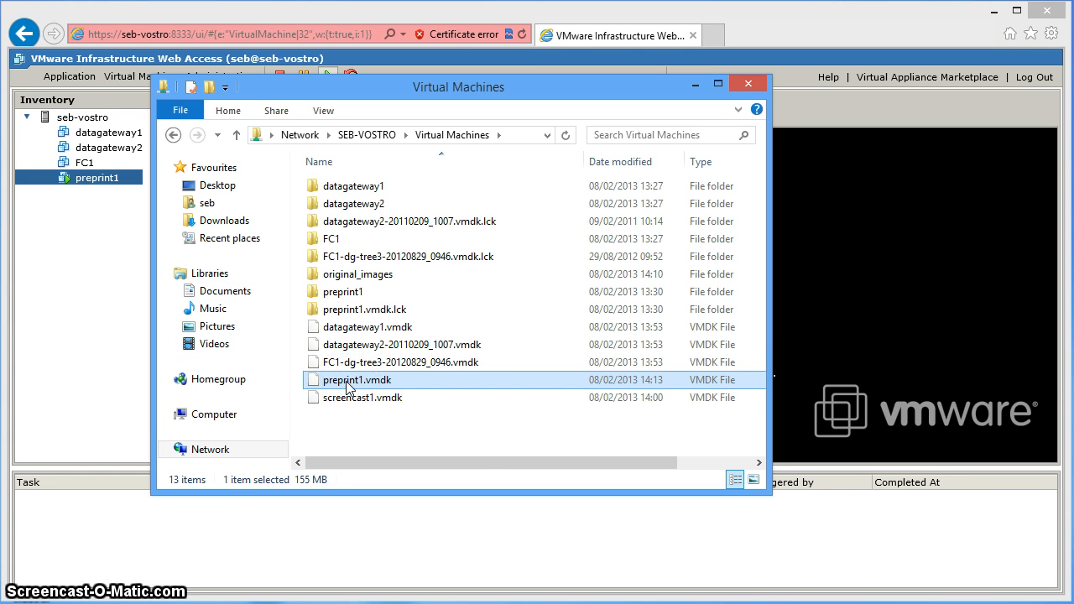
# - Clear the file selection and bring up Web Access's Virtual Machine commands menu
pyautogui.click(353, 387)
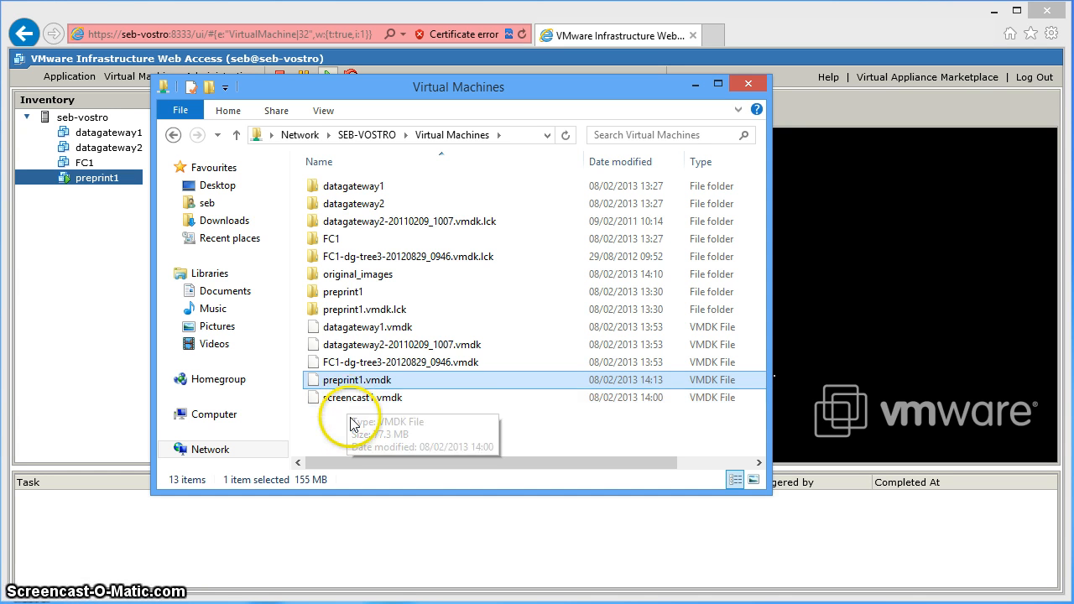
pyautogui.click(348, 424)
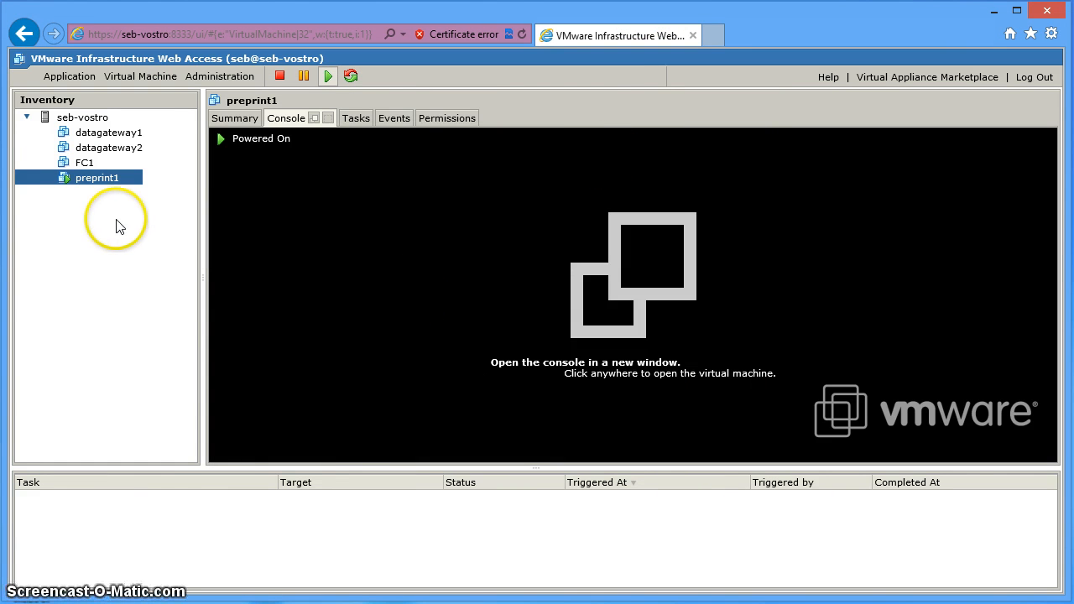
pyautogui.click(147, 76)
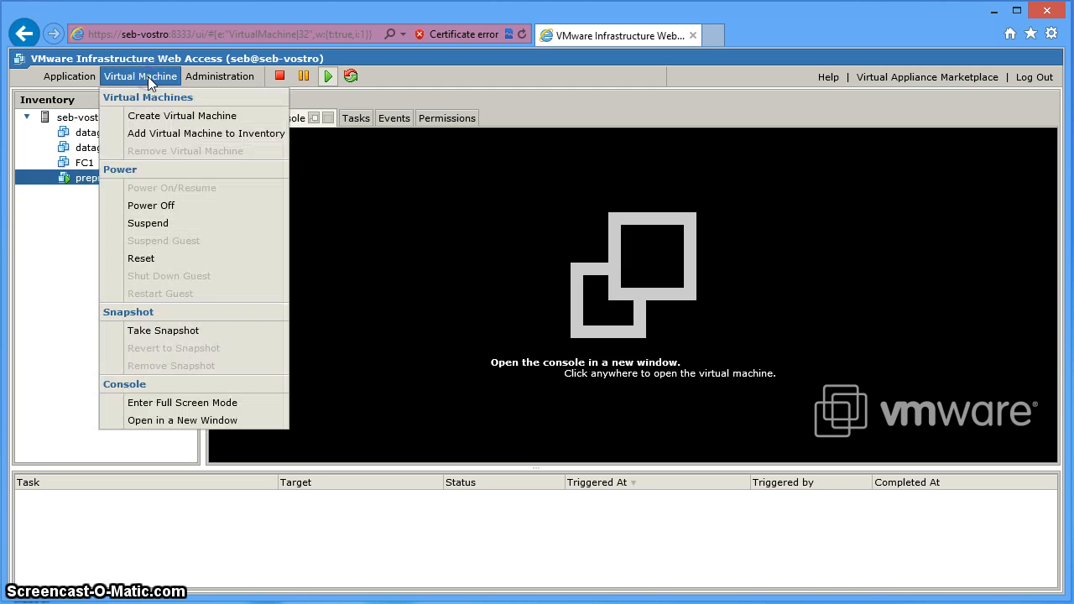
# - Start a new virtual machine and name it screencast1
pyautogui.click(160, 123)
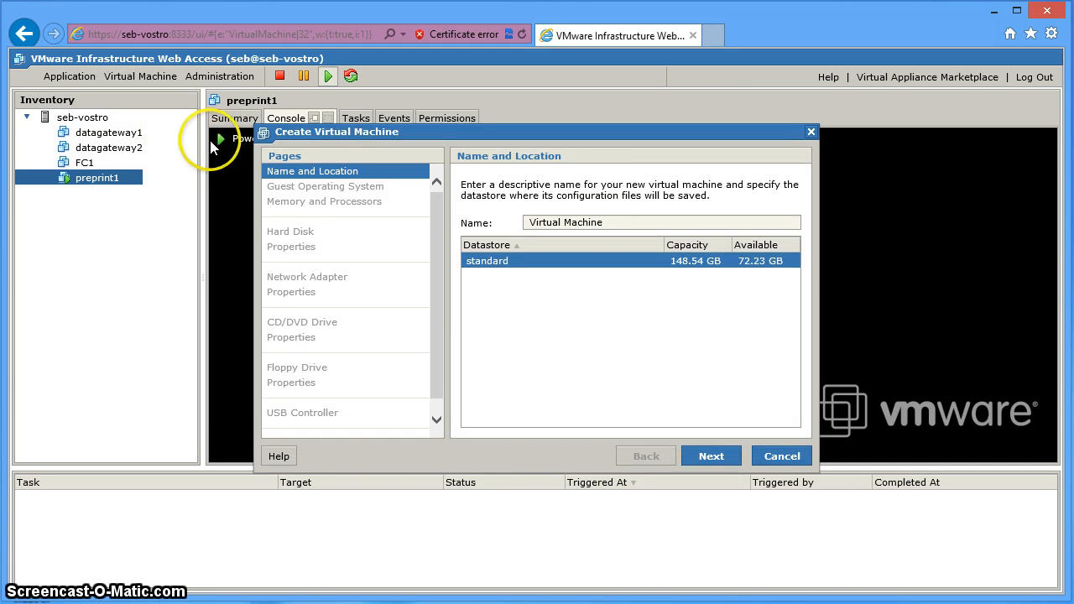
pyautogui.moveTo(610, 223); pyautogui.dragTo(544, 222)
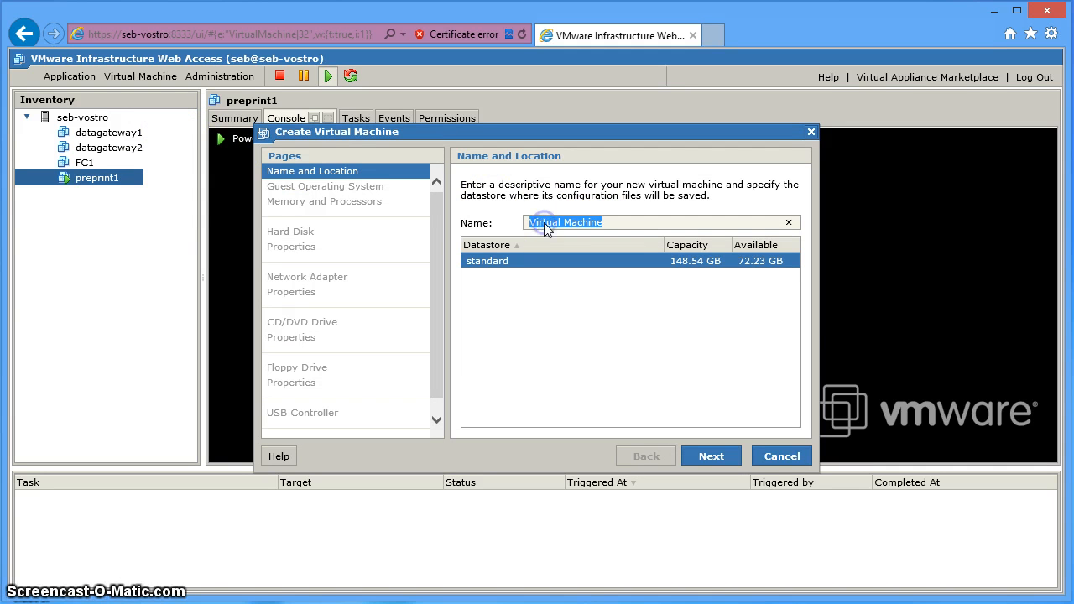
pyautogui.write('screencast1')
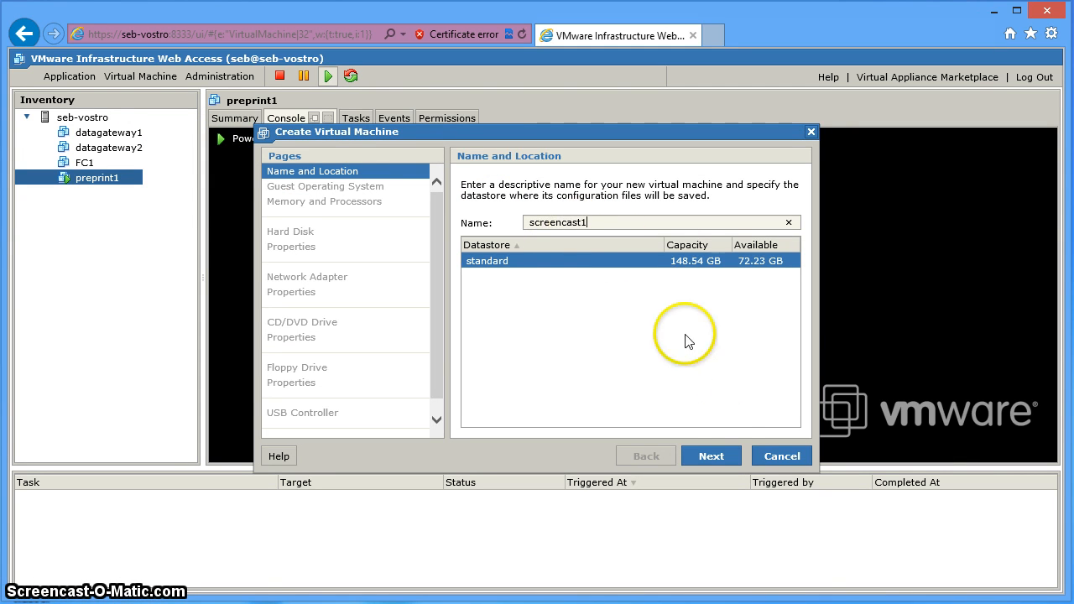
pyautogui.click(723, 458)
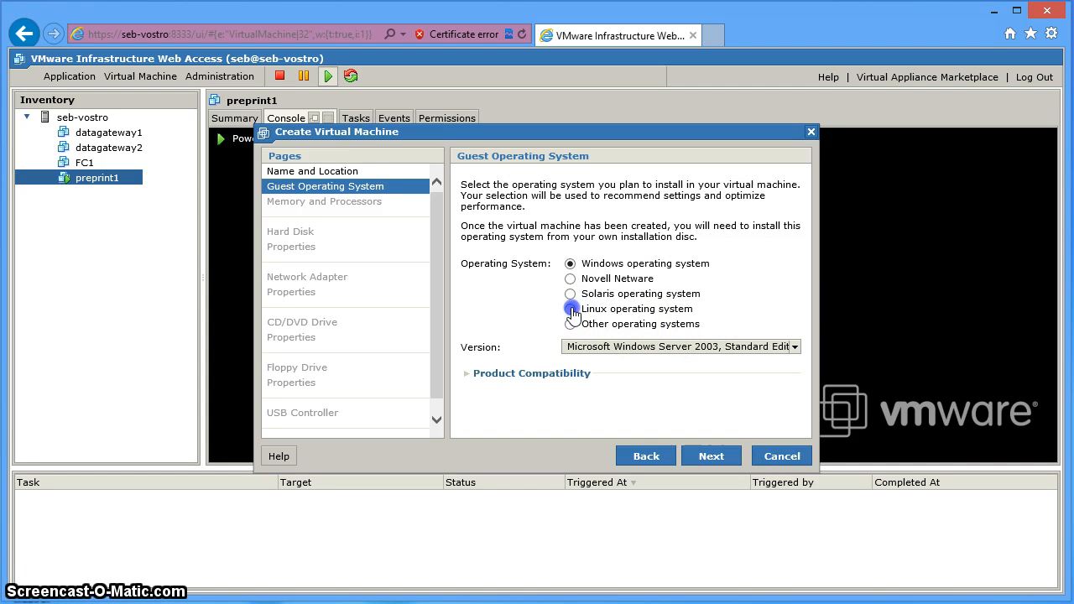
# - Choose Linux, Other 2.6x Linux (32-bit) as guest OS, keeping the default 256 MB memory
pyautogui.click(572, 309)
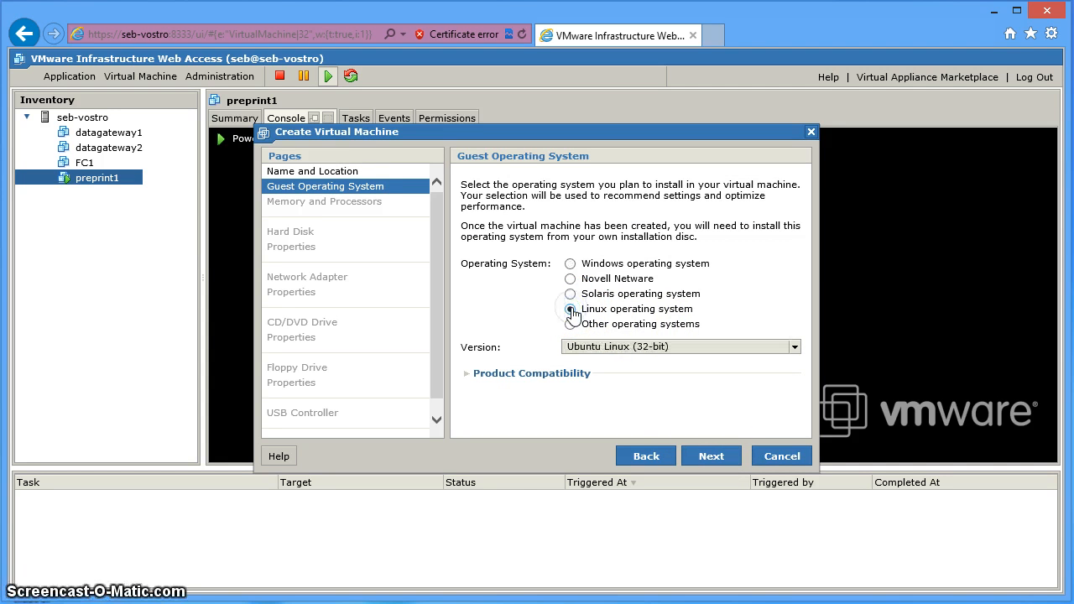
pyautogui.click(716, 347)
pyautogui.moveTo(763, 418); pyautogui.dragTo(772, 496)
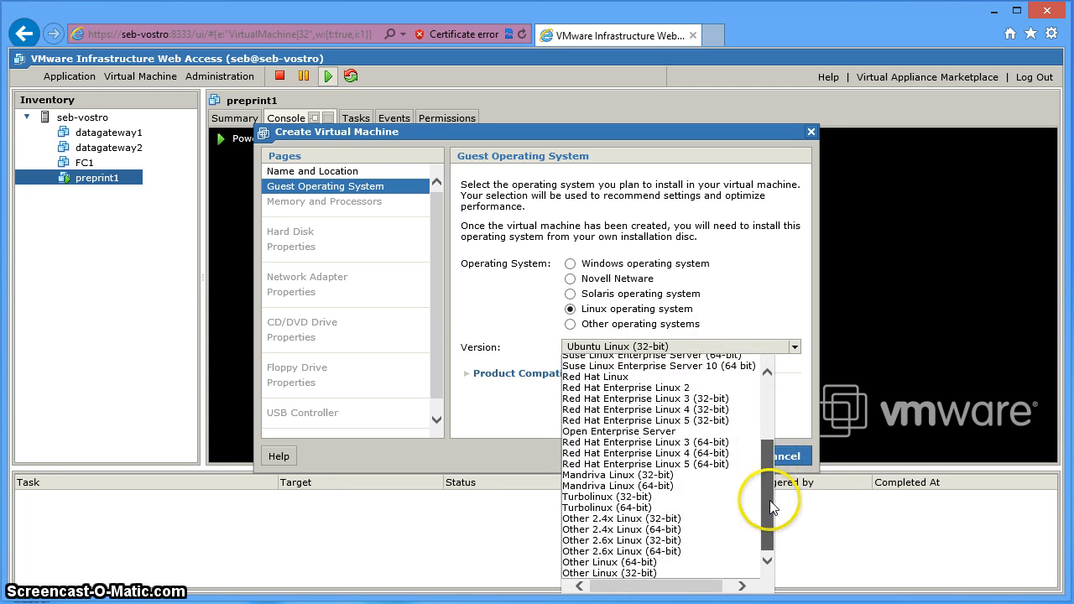
pyautogui.click(676, 541)
pyautogui.click(710, 458)
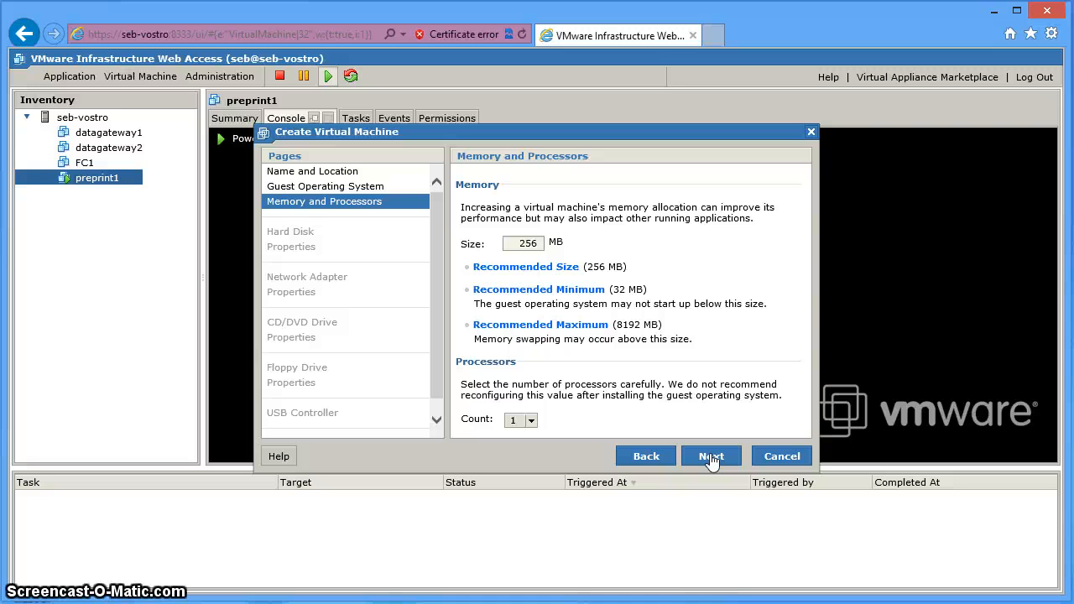
pyautogui.click(712, 457)
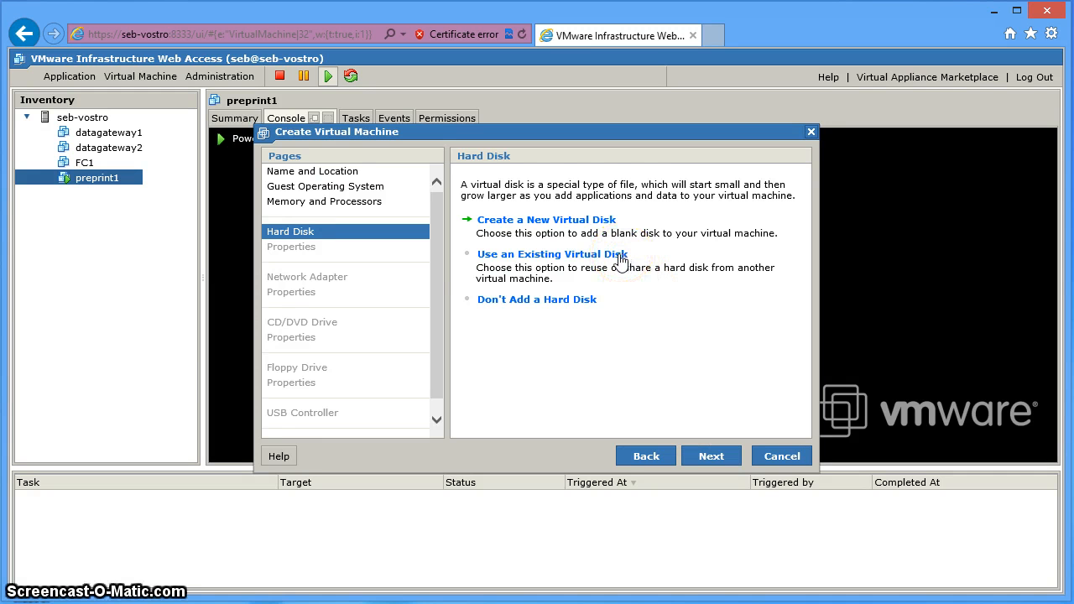
# - Use the existing [standard]/screencast1.vmdk disk (2.451 GB) as the machine's hard disk
pyautogui.click(584, 261)
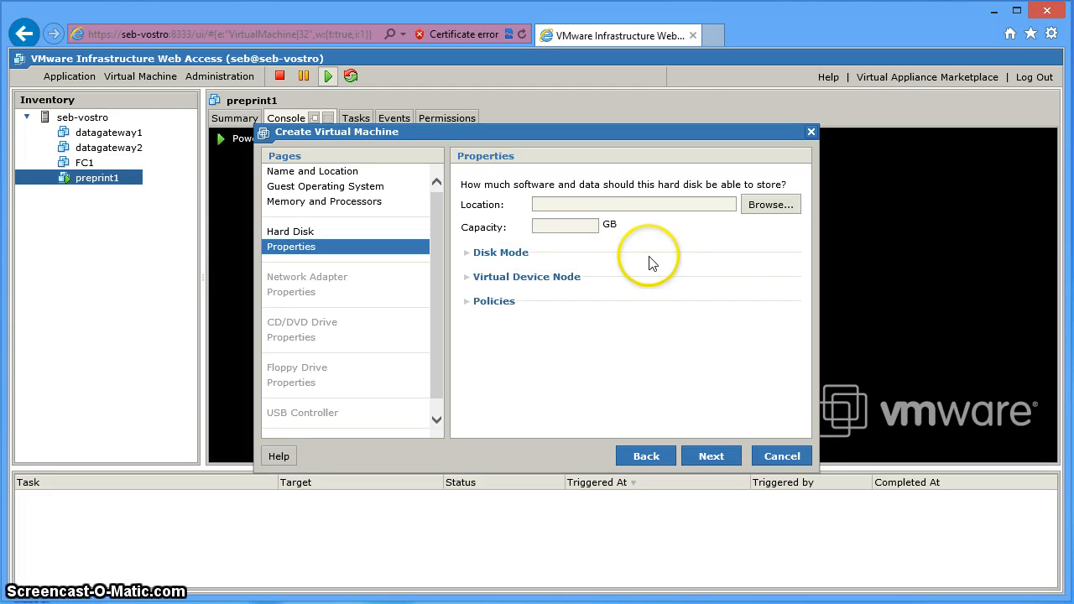
pyautogui.click(766, 210)
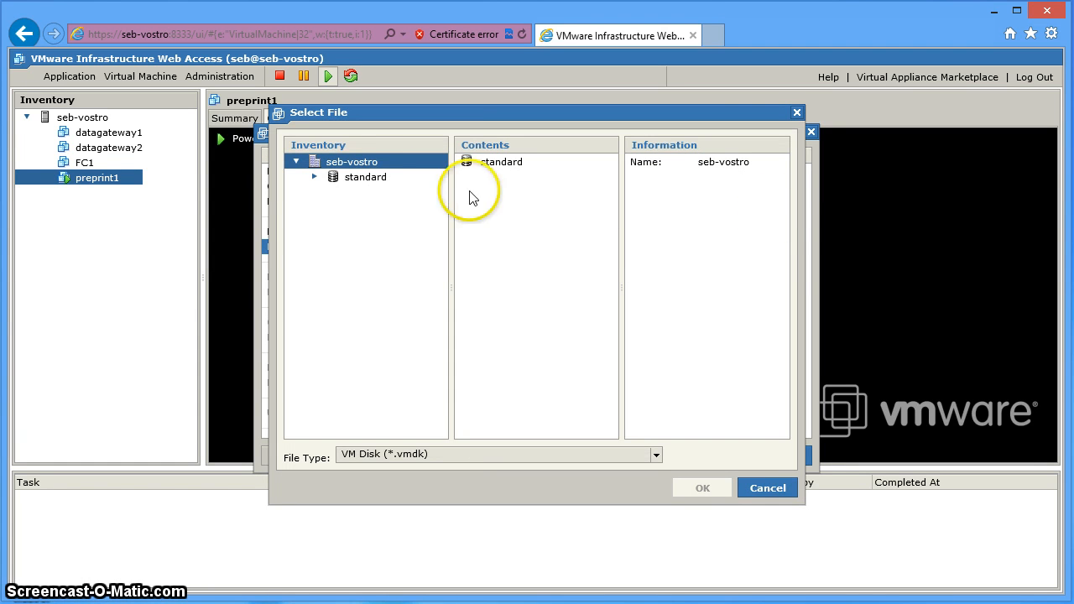
pyautogui.click(316, 179)
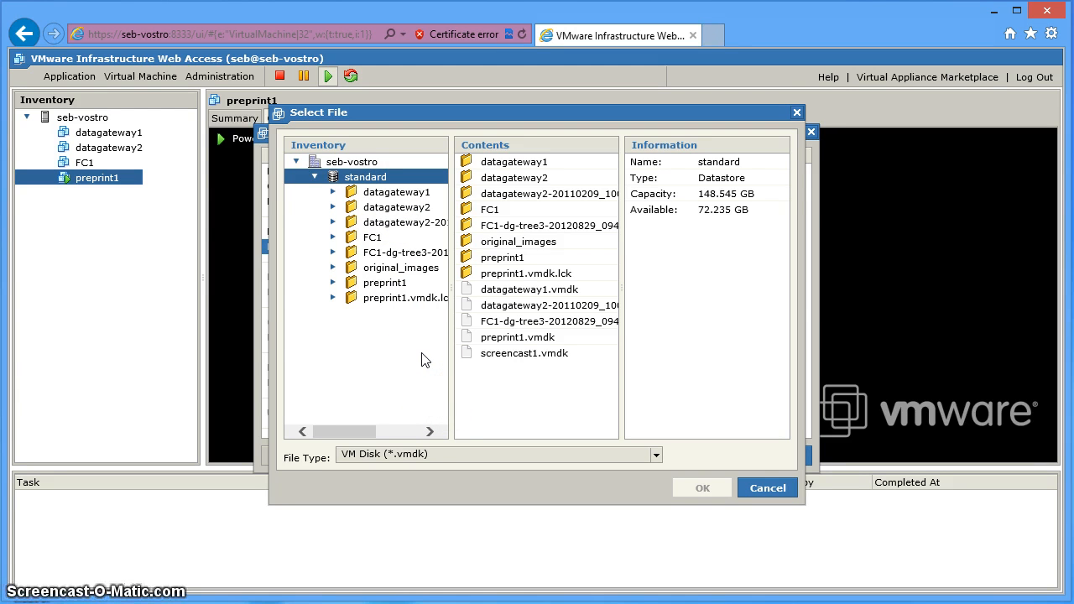
pyautogui.click(436, 314)
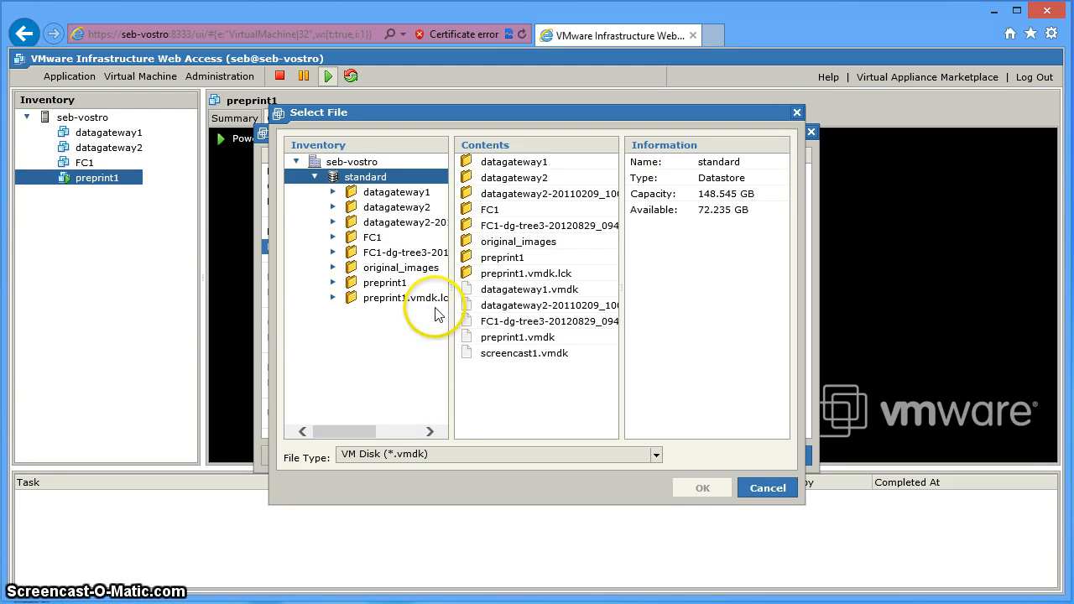
pyautogui.click(493, 356)
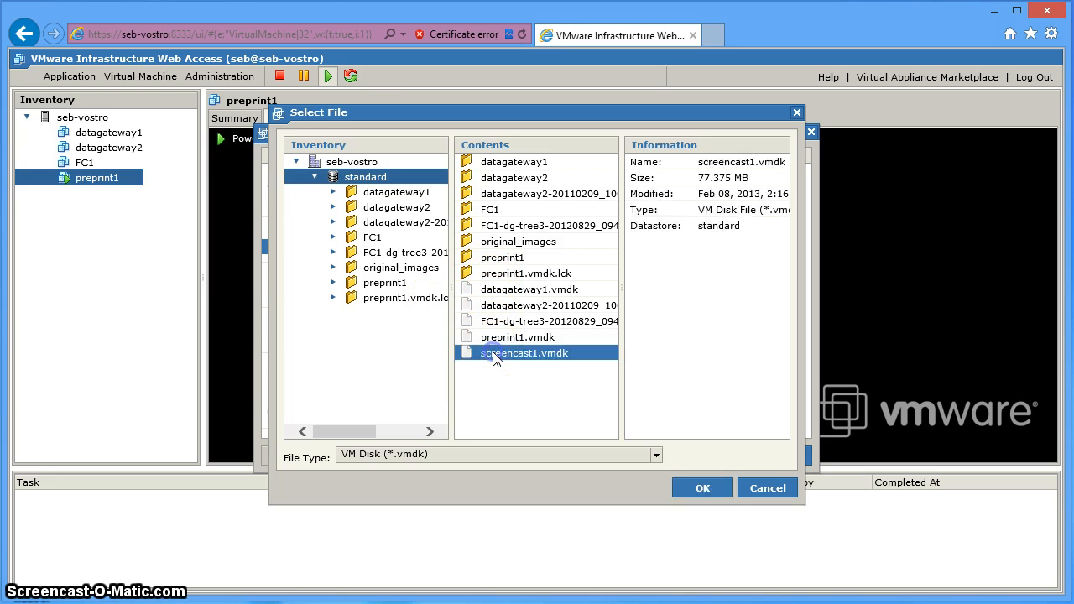
pyautogui.click(557, 356)
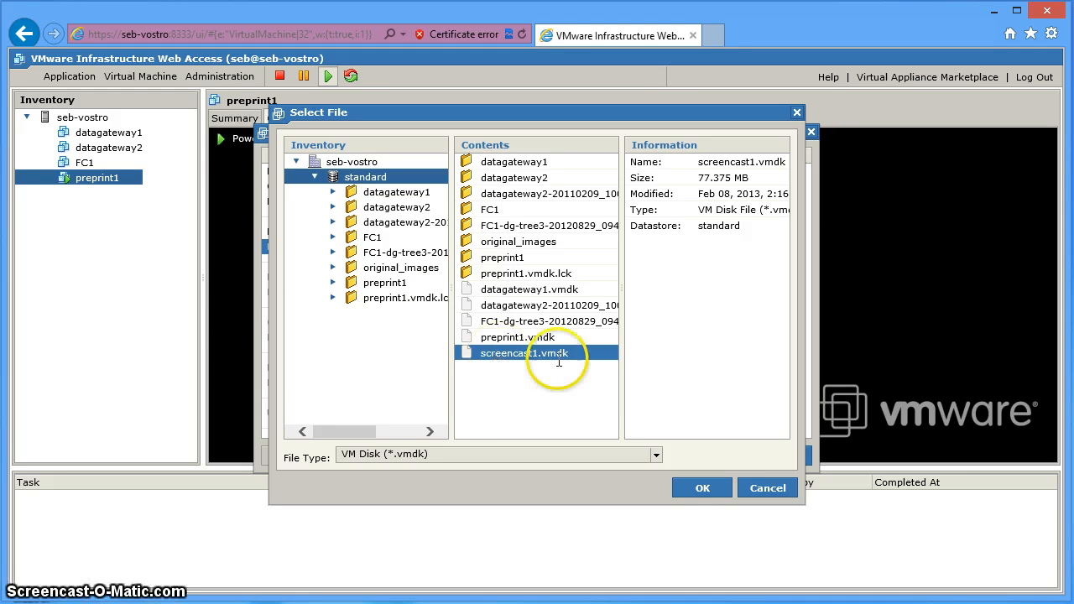
pyautogui.click(716, 492)
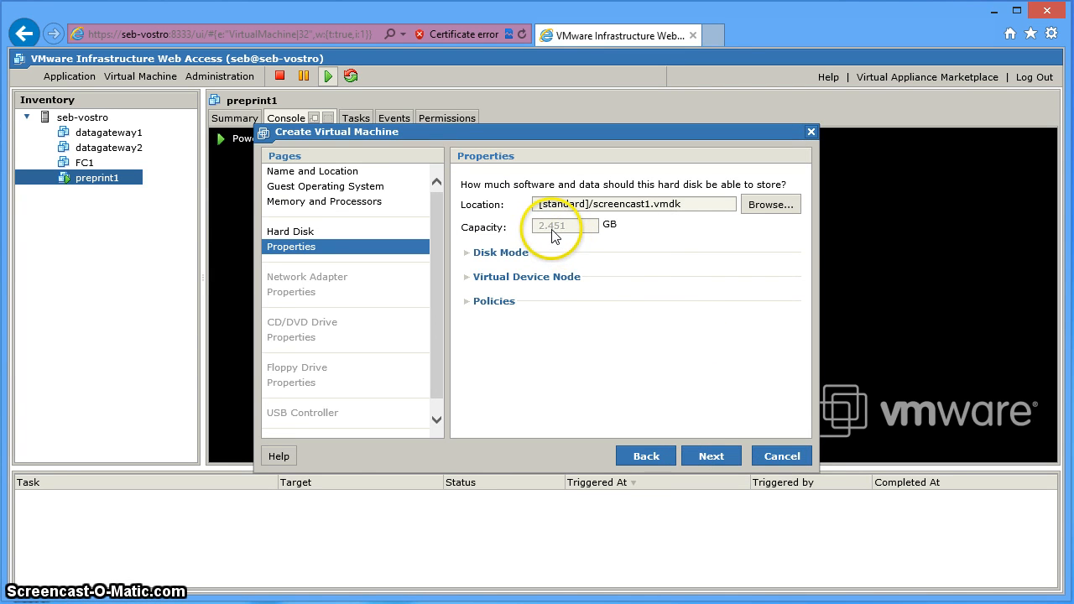
# - Add a Bridged network adapter set to connect at power on
pyautogui.click(719, 461)
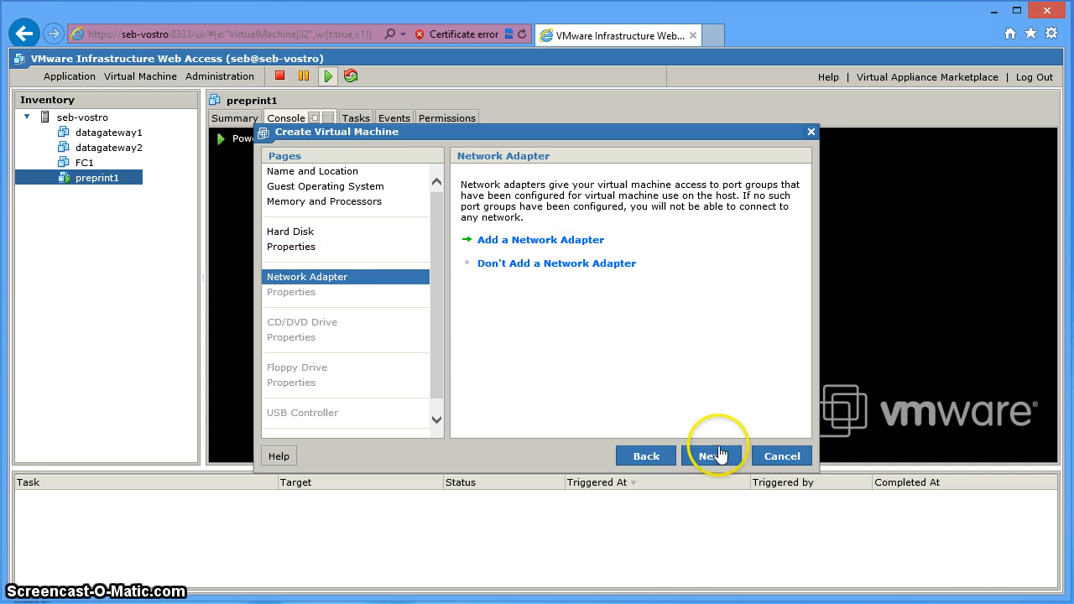
pyautogui.click(590, 245)
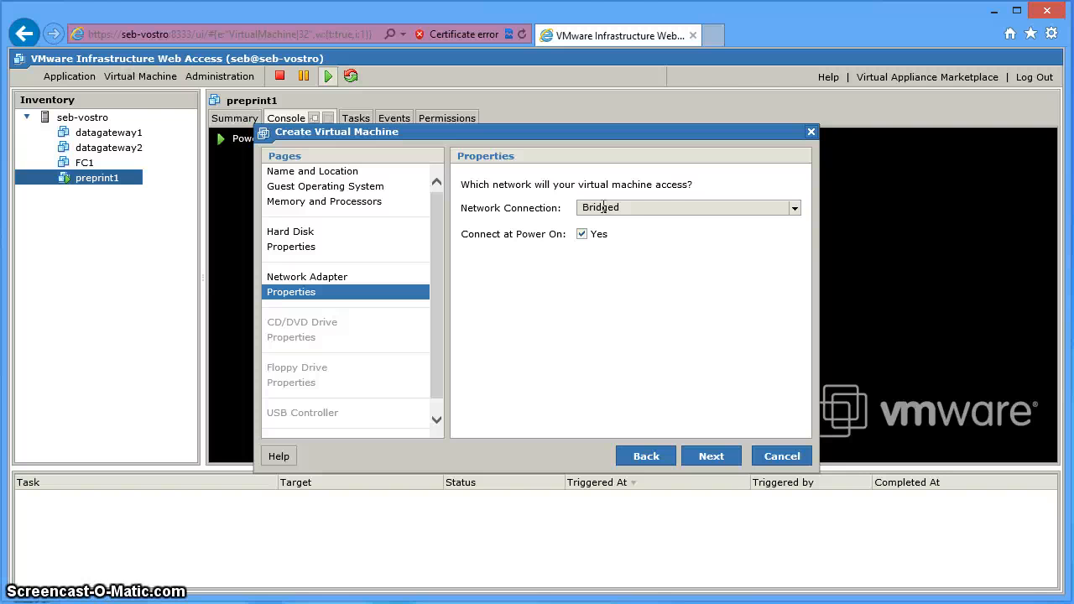
# - Skip CD/DVD, floppy and USB devices, enable power on, and finish creating screencast1
pyautogui.click(712, 457)
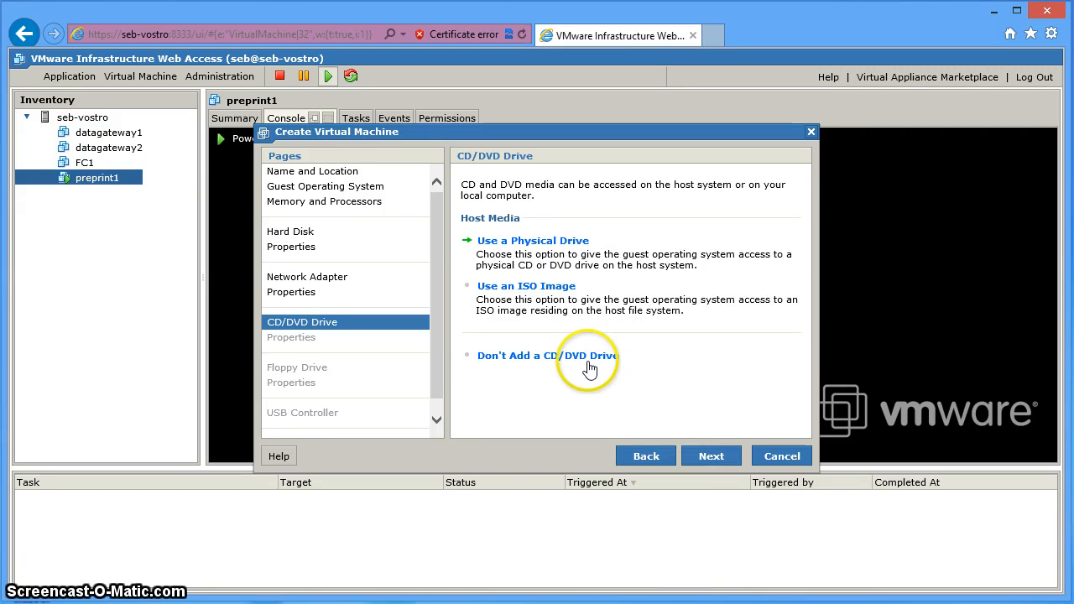
pyautogui.click(584, 356)
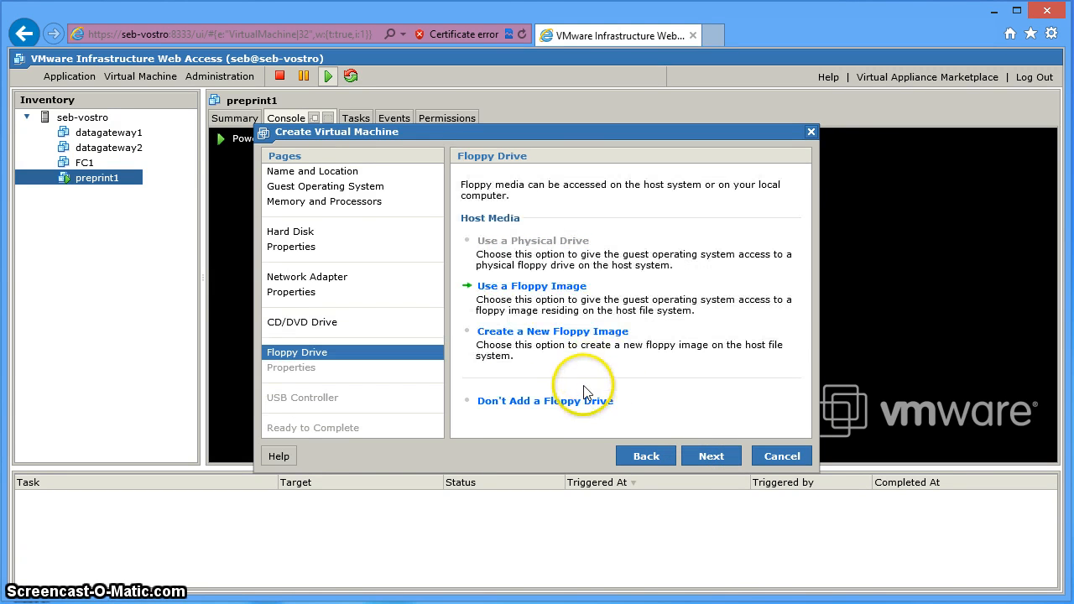
pyautogui.click(577, 403)
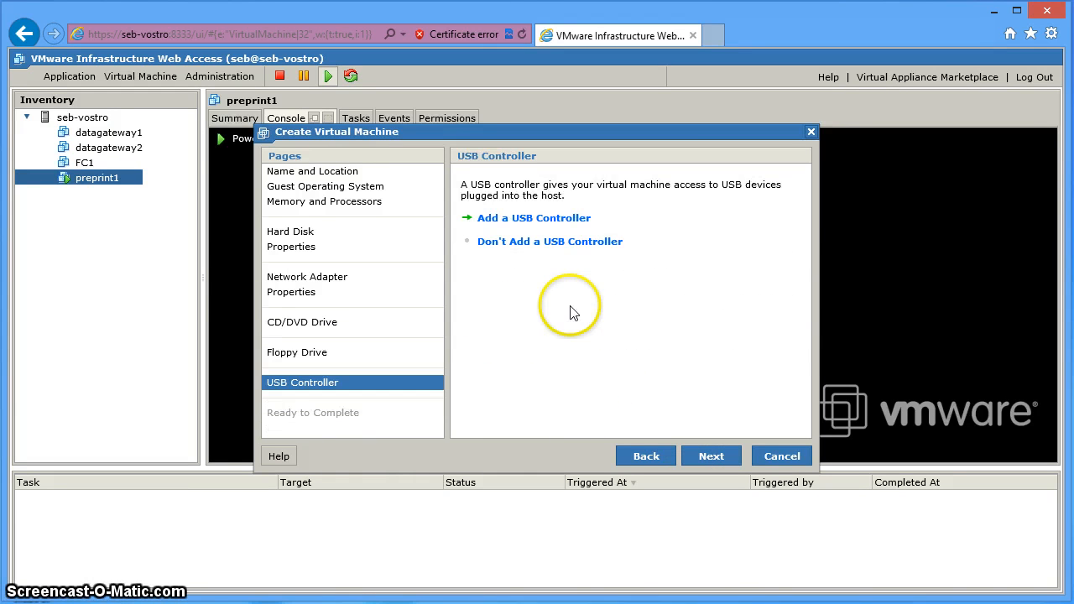
pyautogui.click(565, 243)
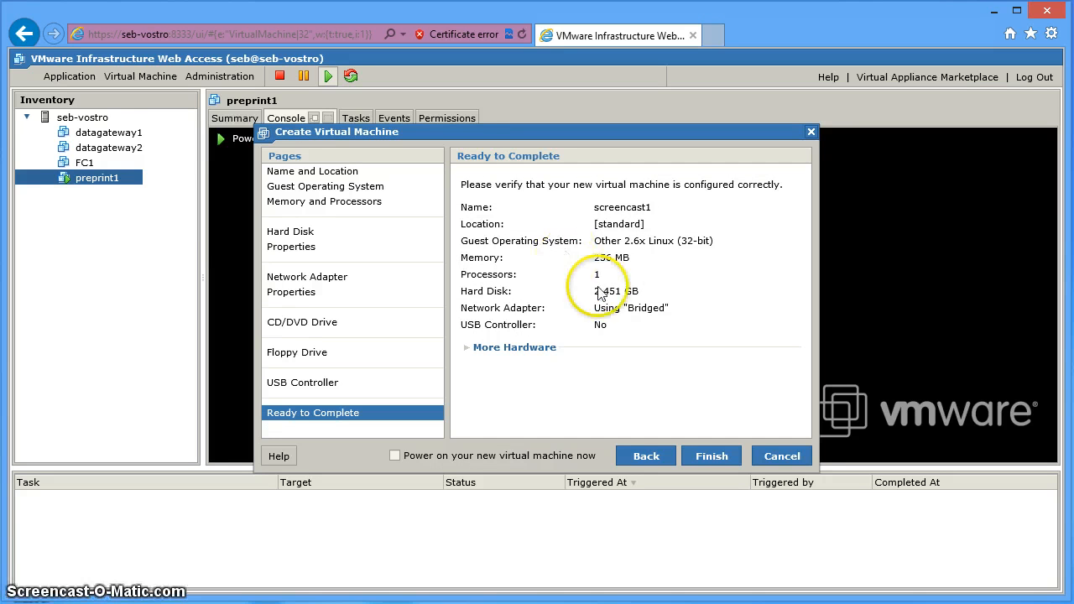
pyautogui.click(395, 456)
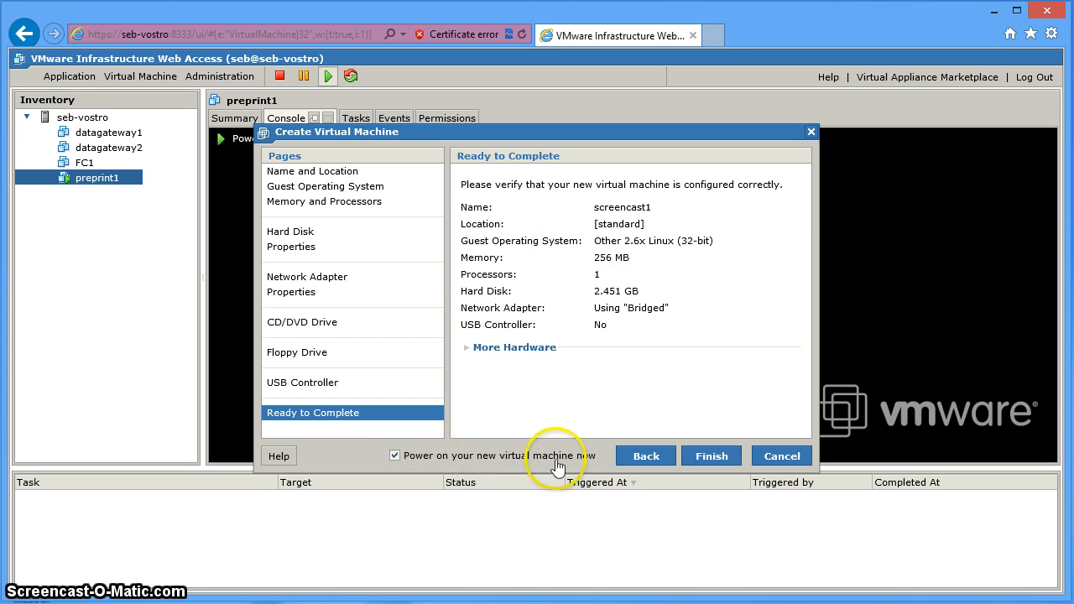
pyautogui.click(727, 458)
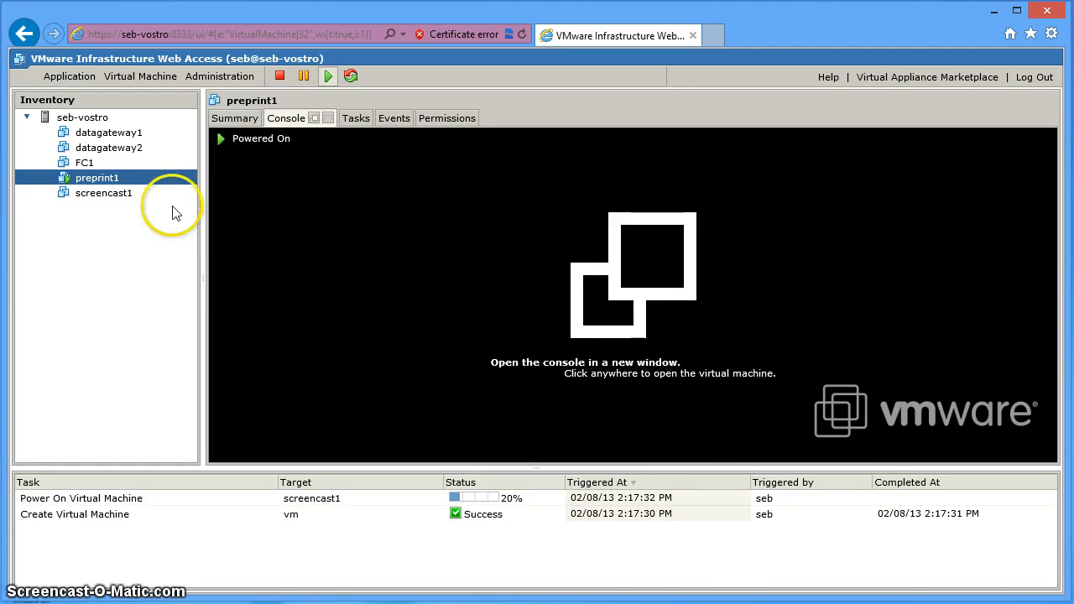
# - Open screencast1's remote console to check its boot output and eth0 address 192.168.35.101, then return to the browser
pyautogui.click(104, 193)
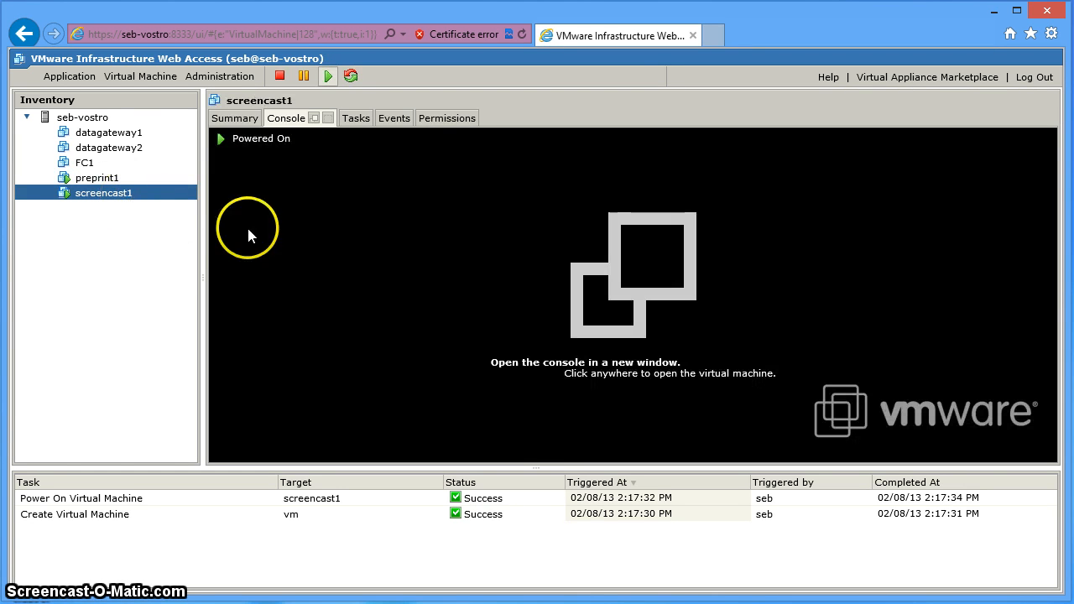
pyautogui.click(600, 282)
pyautogui.click(715, 284)
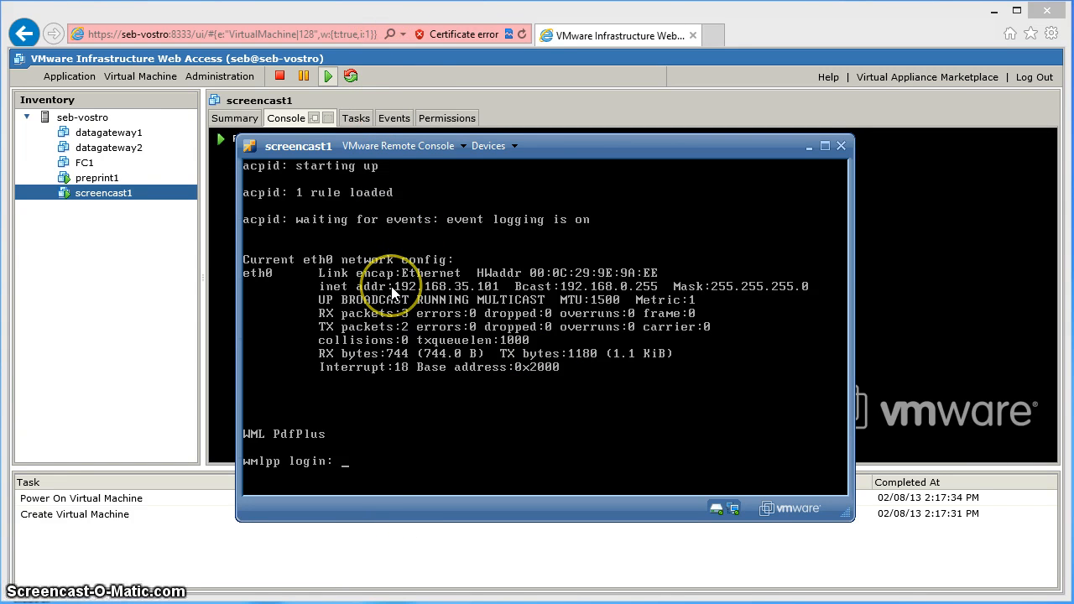
pyautogui.click(420, 12)
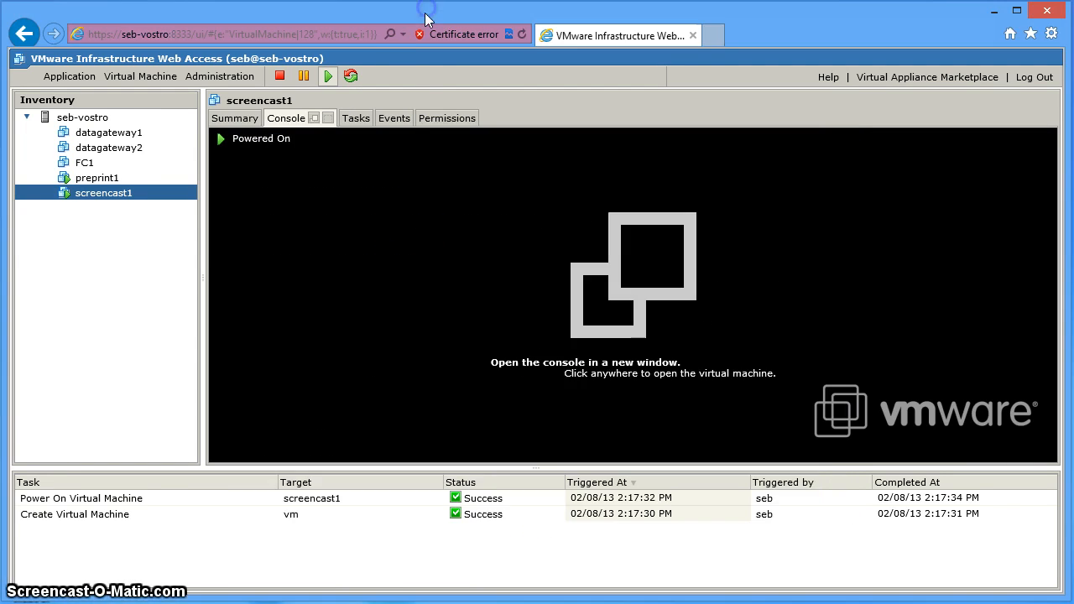
pyautogui.click(712, 35)
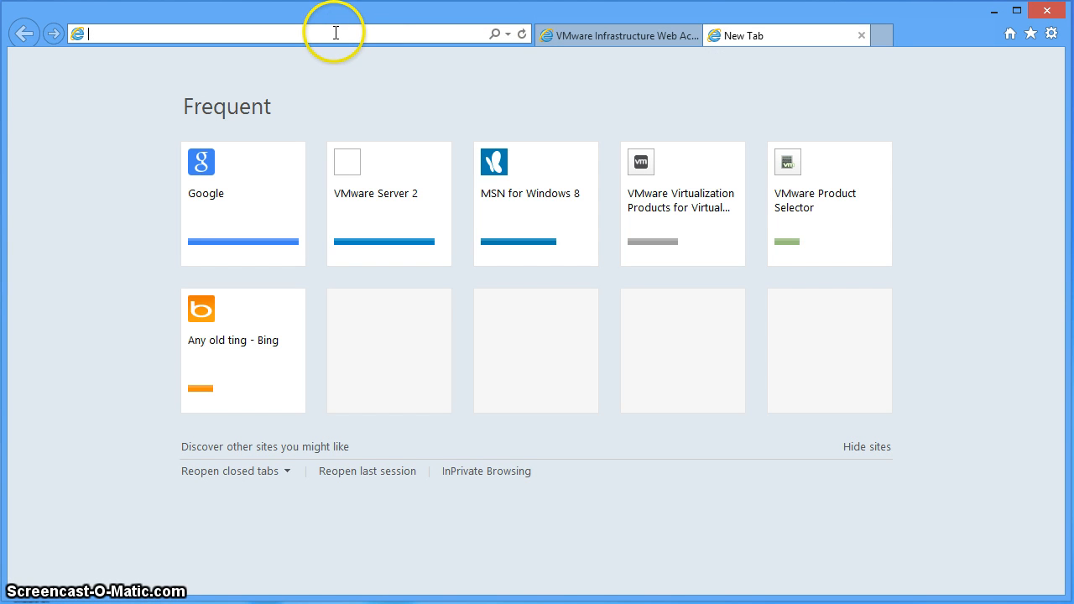
pyautogui.write('192')
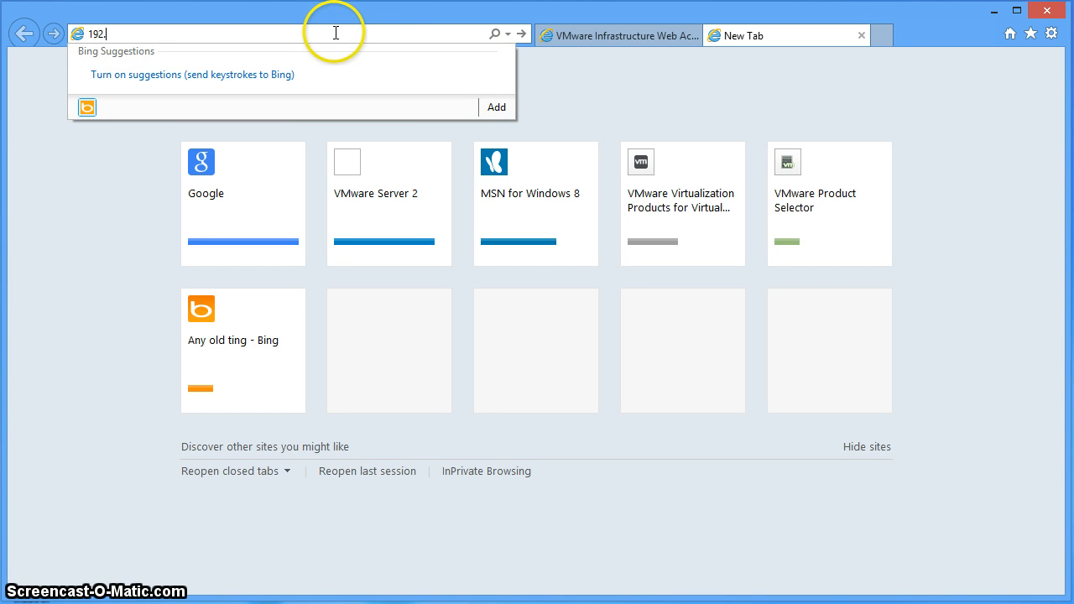
pyautogui.write('.168.35.101')
pyautogui.press('Return')
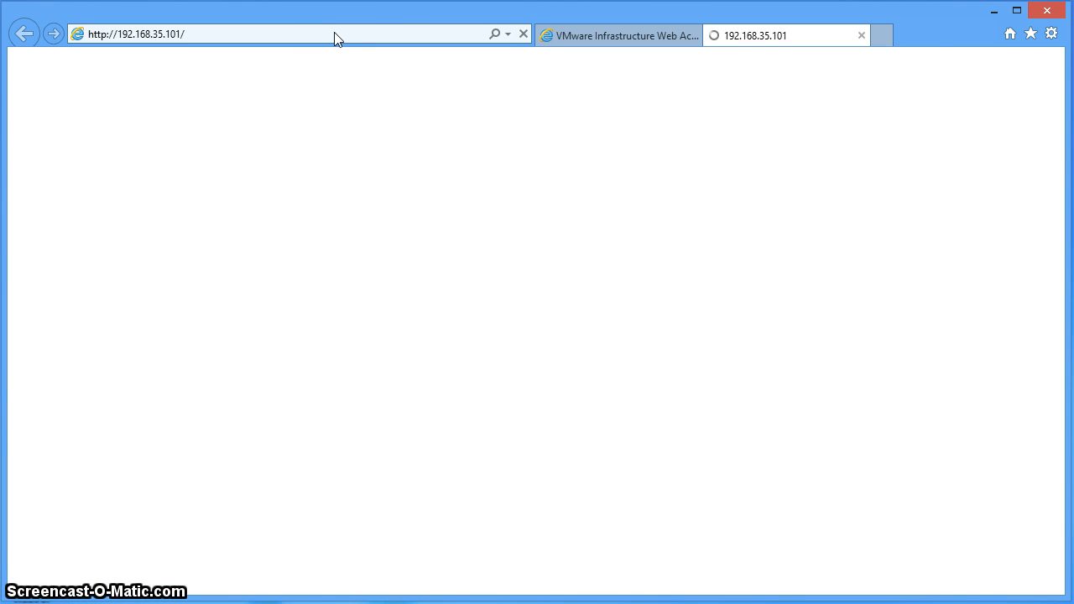
pyautogui.click(352, 87)
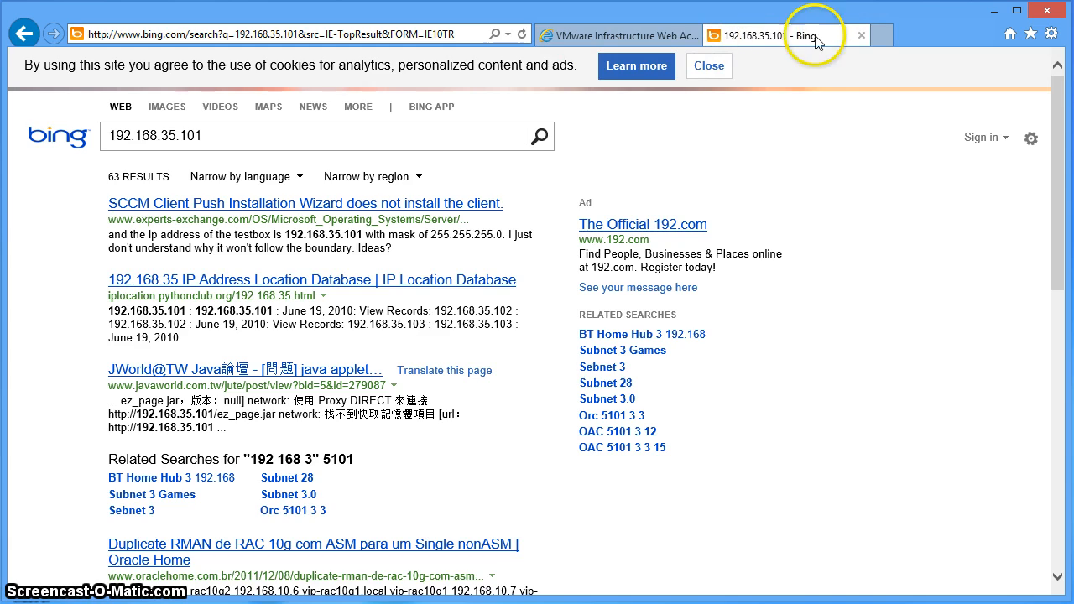
pyautogui.click(860, 36)
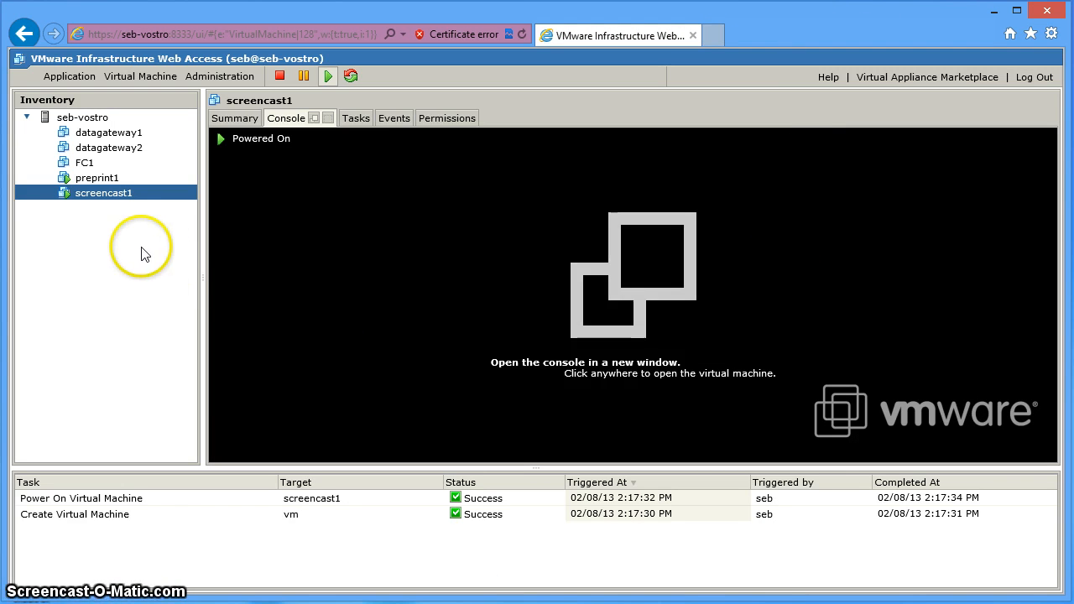
# - Log in to screencast1's remote console as root with the password, then log out with Ctrl+D
pyautogui.click(116, 200)
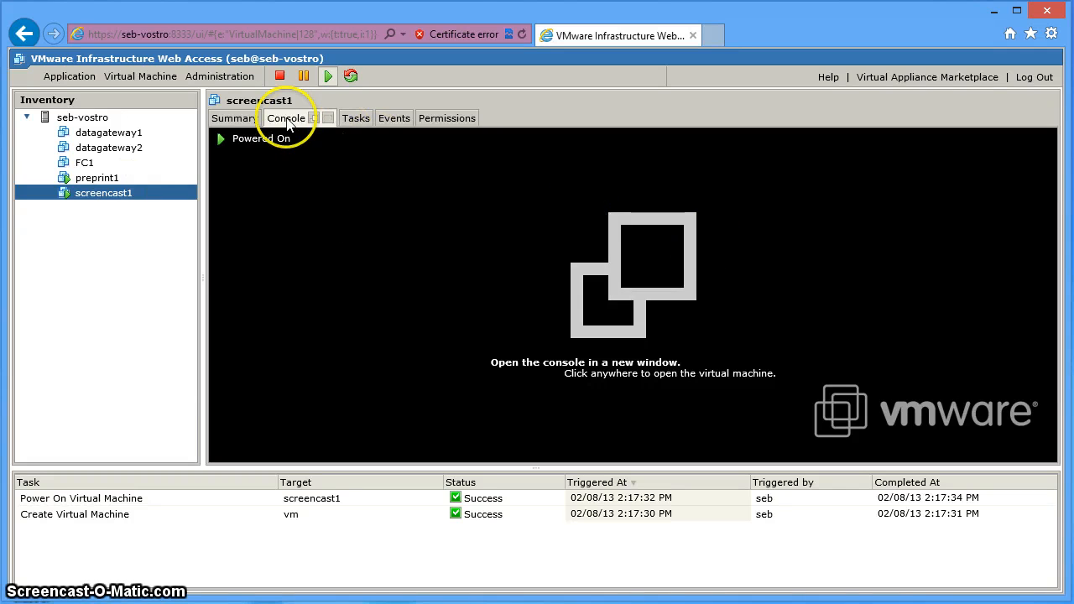
pyautogui.click(546, 215)
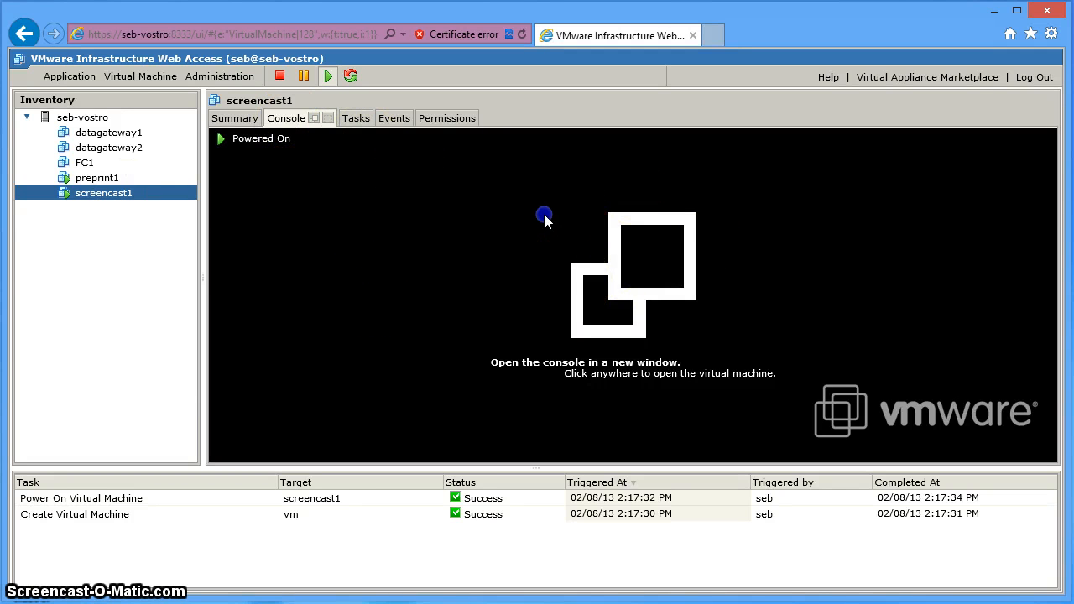
pyautogui.click(528, 304)
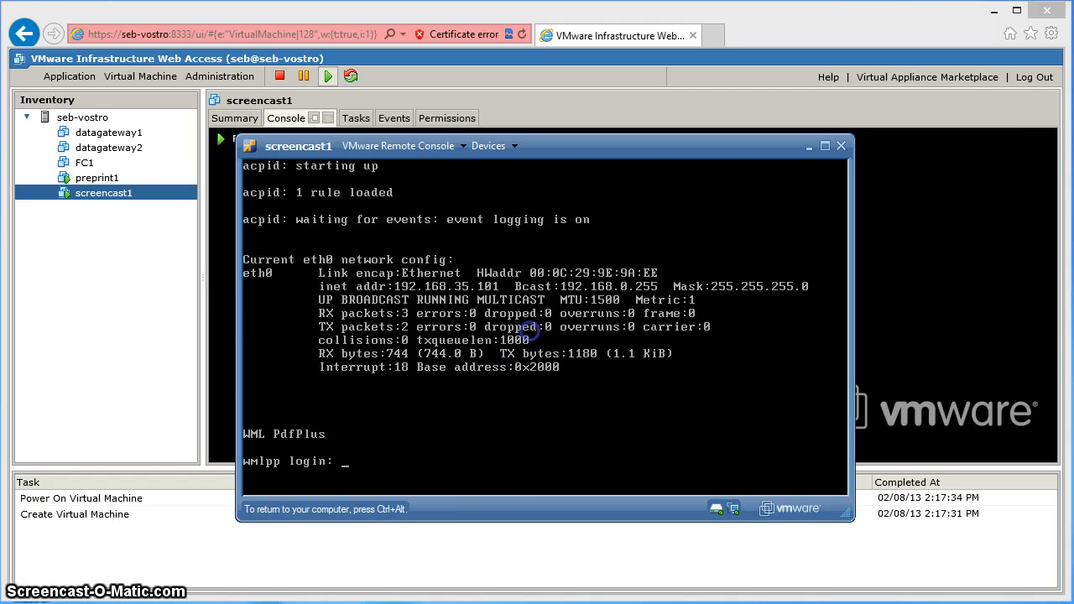
pyautogui.write('root')
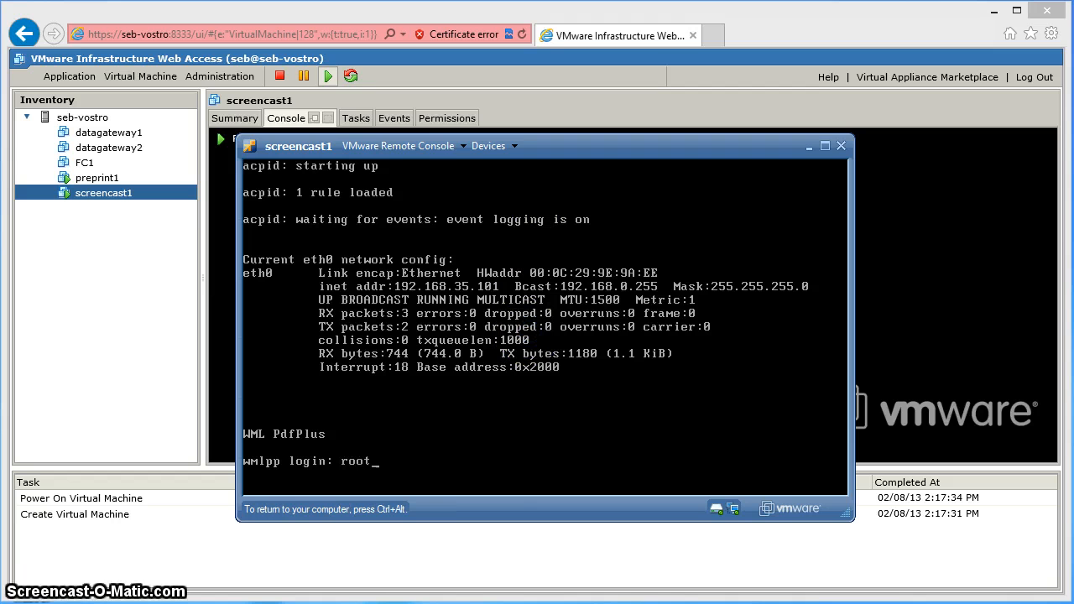
pyautogui.press('Return')
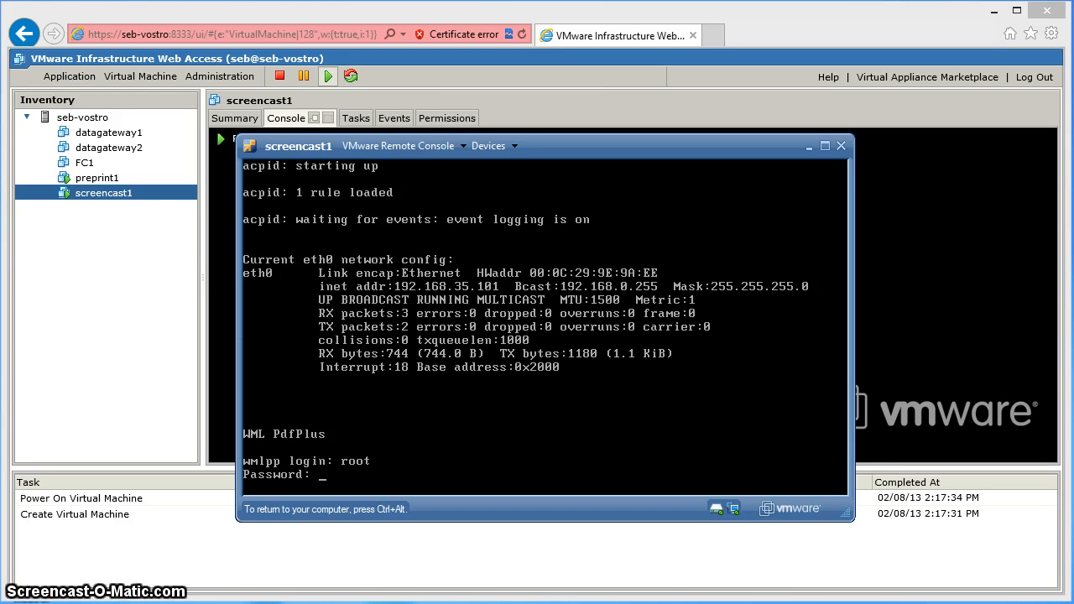
pyautogui.press('Return')
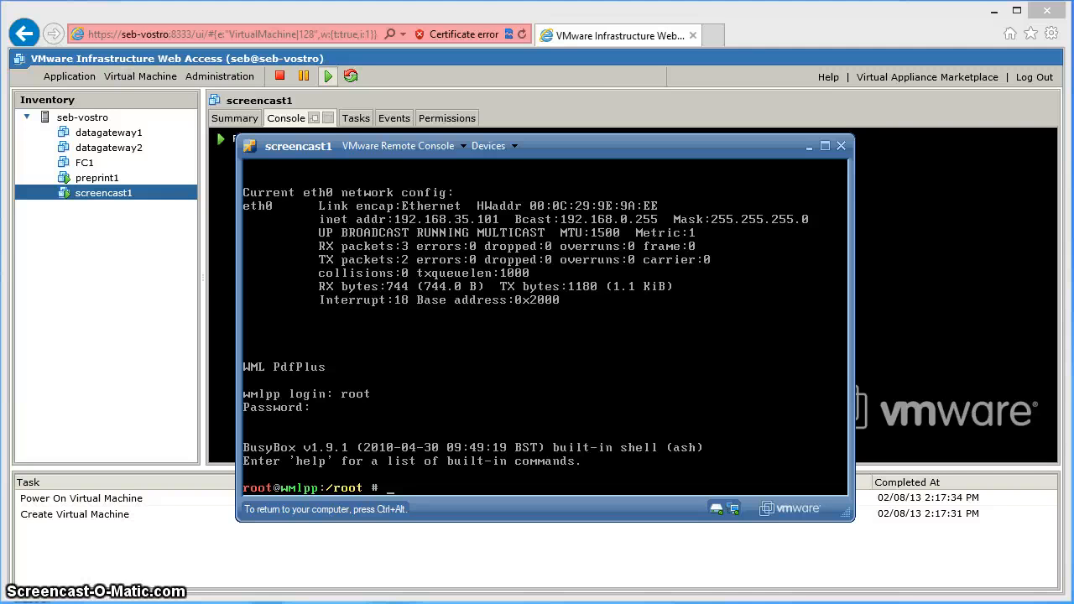
pyautogui.hotkey('ctrl', 'd')
# - Log in to the console as admin with an empty password and choose manual IP configuration
pyautogui.write('admin')
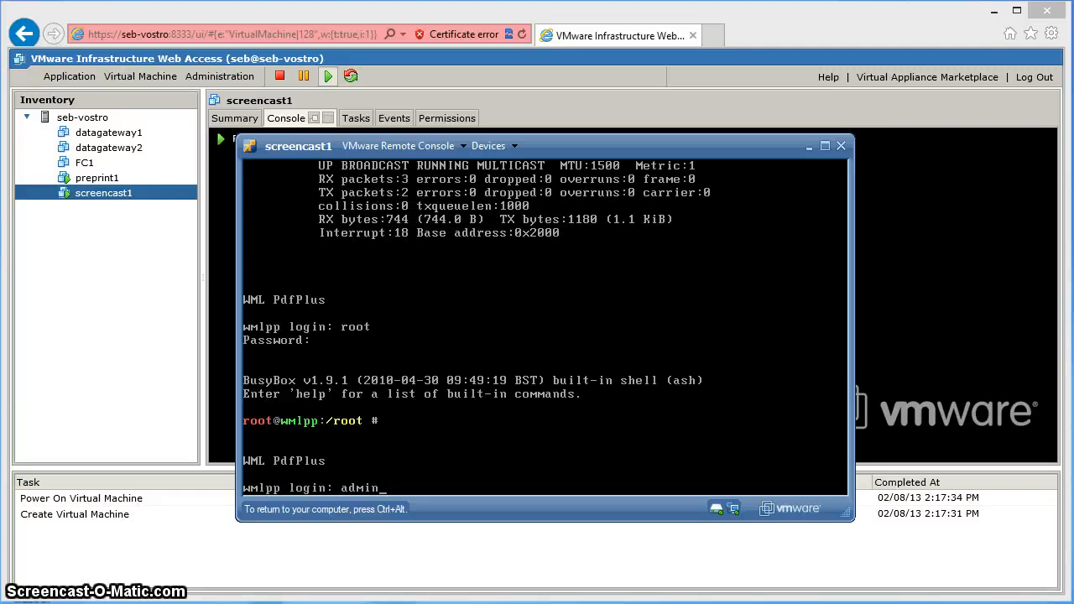
pyautogui.press('Return')
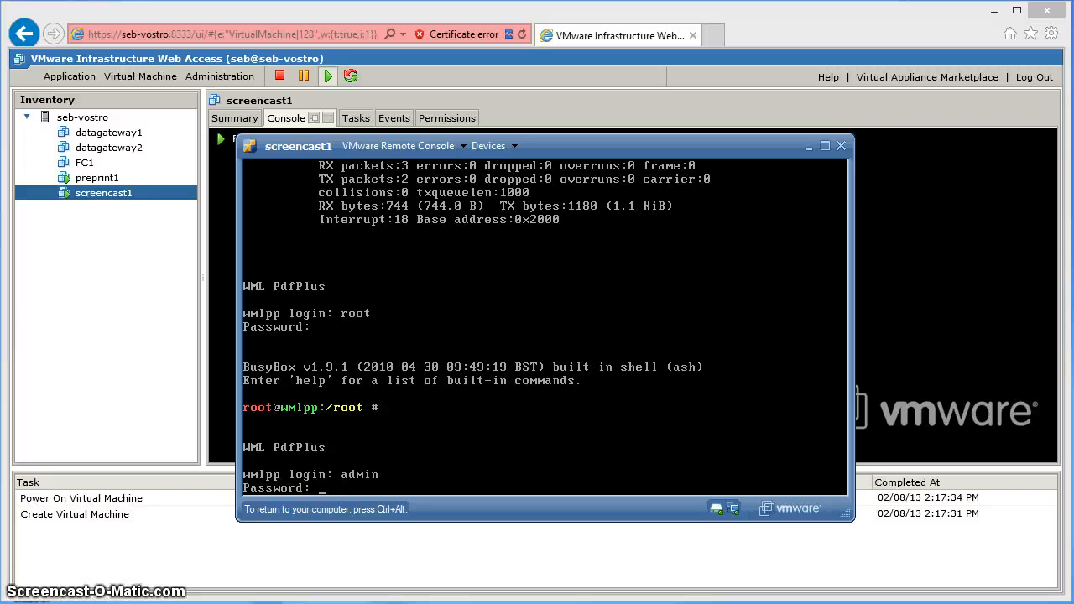
pyautogui.press('Return')
pyautogui.write('manual')
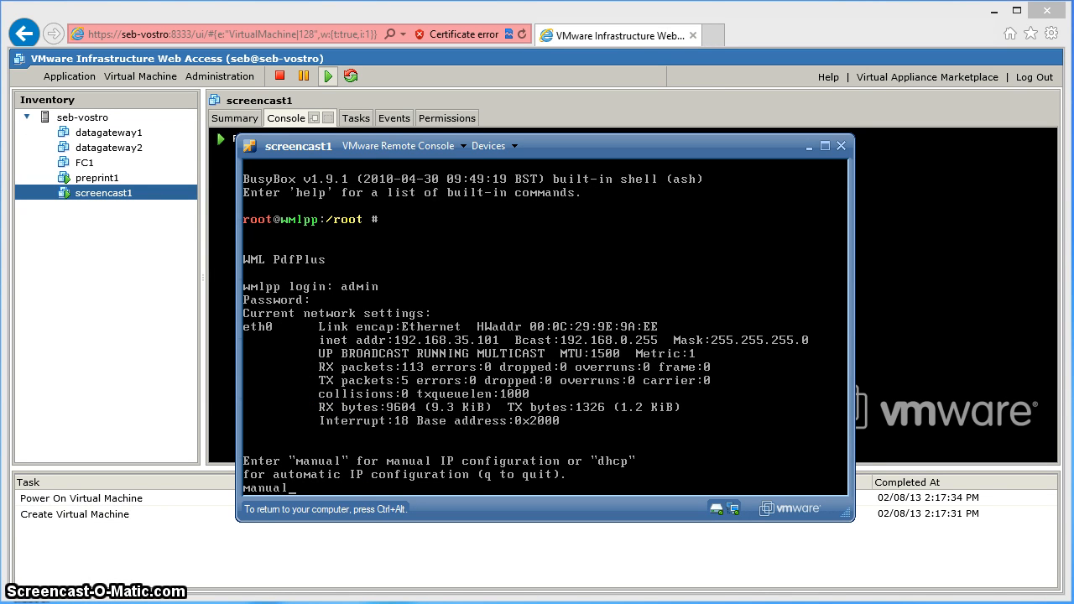
pyautogui.press('Return')
# - Enter IP 192.168.0.78, netmask 255.255.255.0, gateway 192.168.0.7, and confirm resetting DNS settings
pyautogui.write('192')
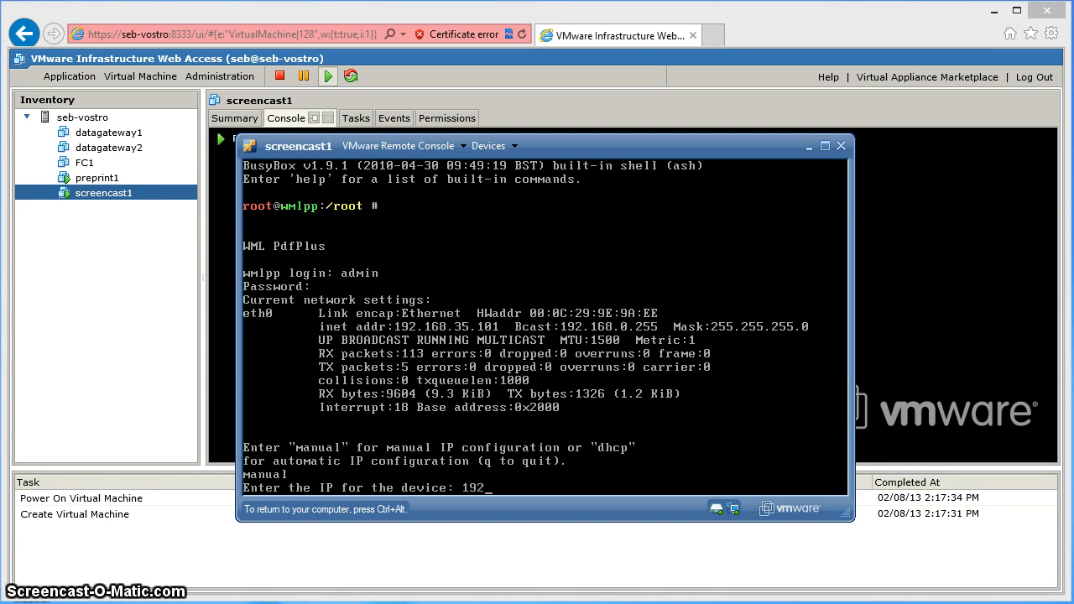
pyautogui.write('.168')
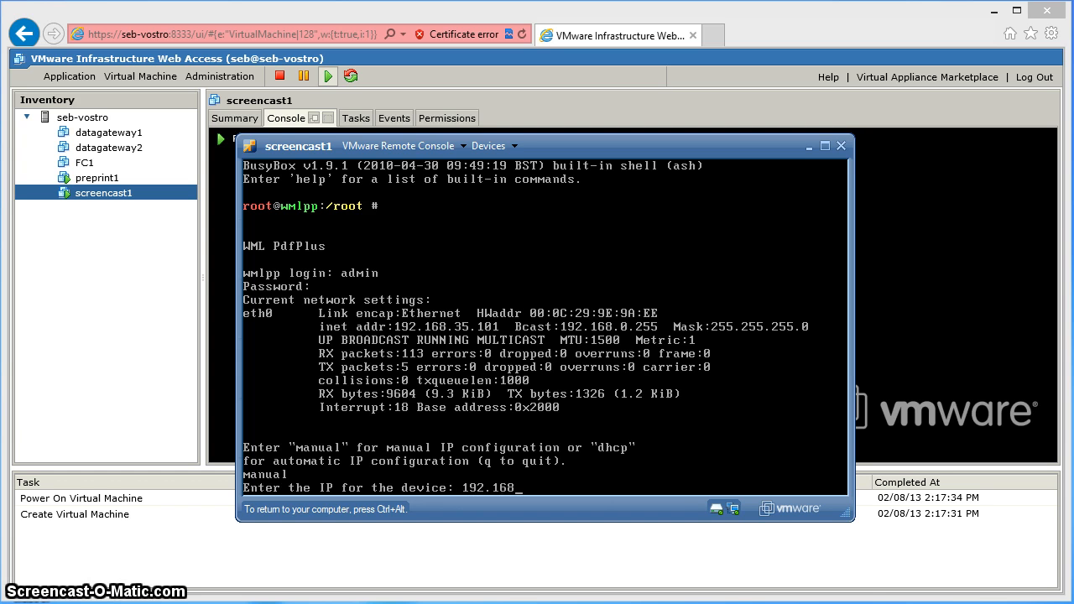
pyautogui.write('.0')
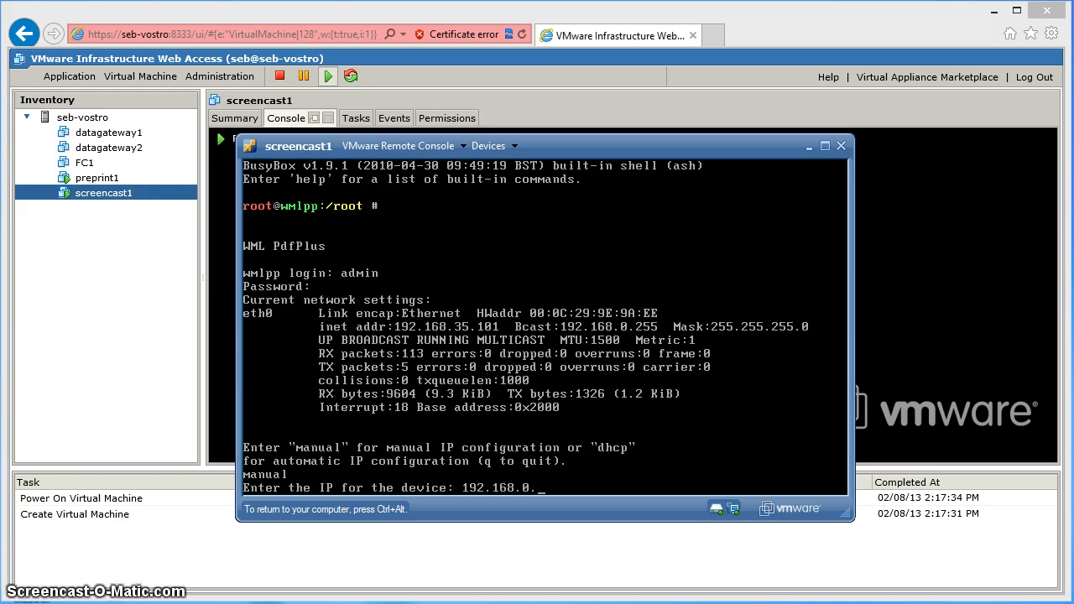
pyautogui.write('.78')
pyautogui.press('Return')
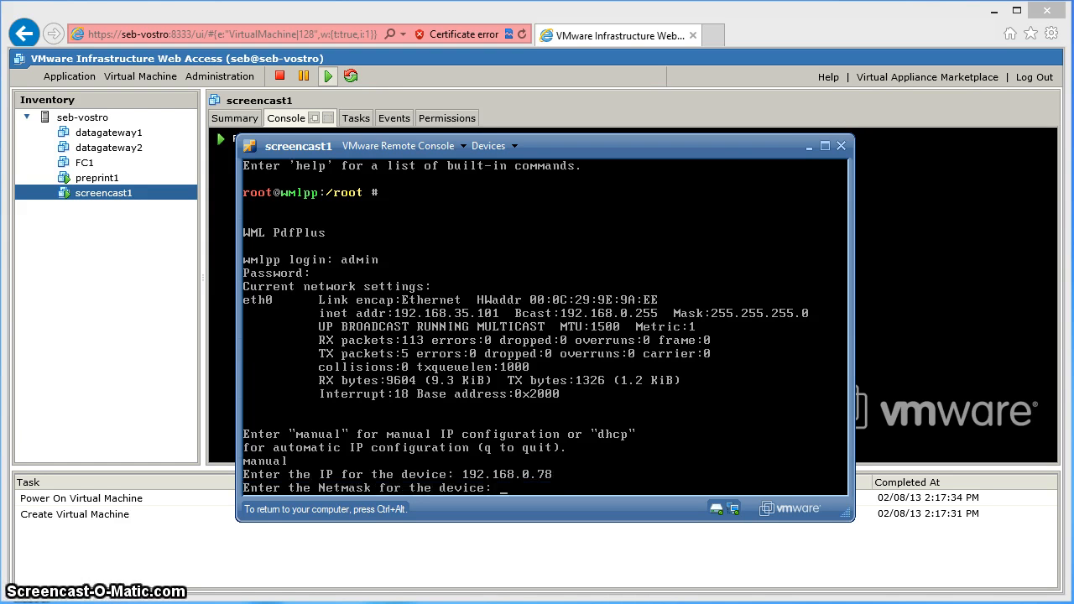
pyautogui.write('255.255.25')
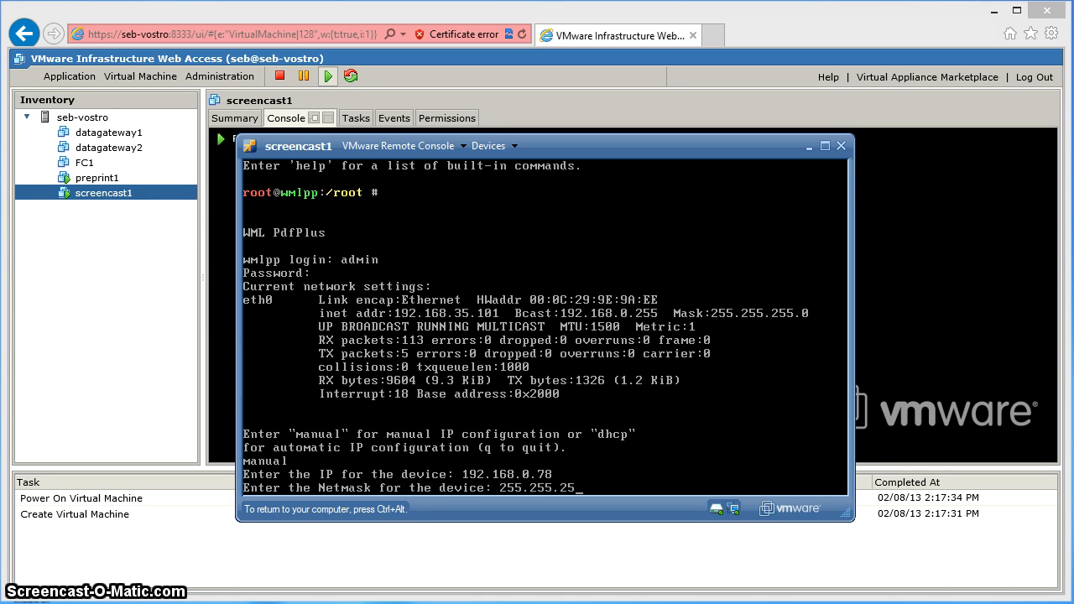
pyautogui.write('5.0')
pyautogui.press('Return')
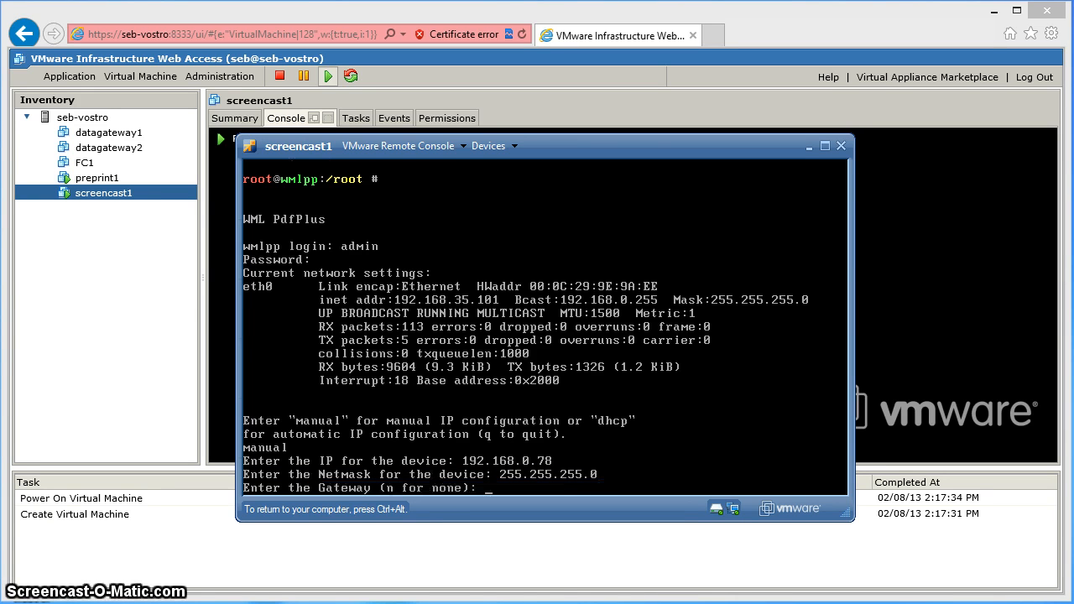
pyautogui.write('19')
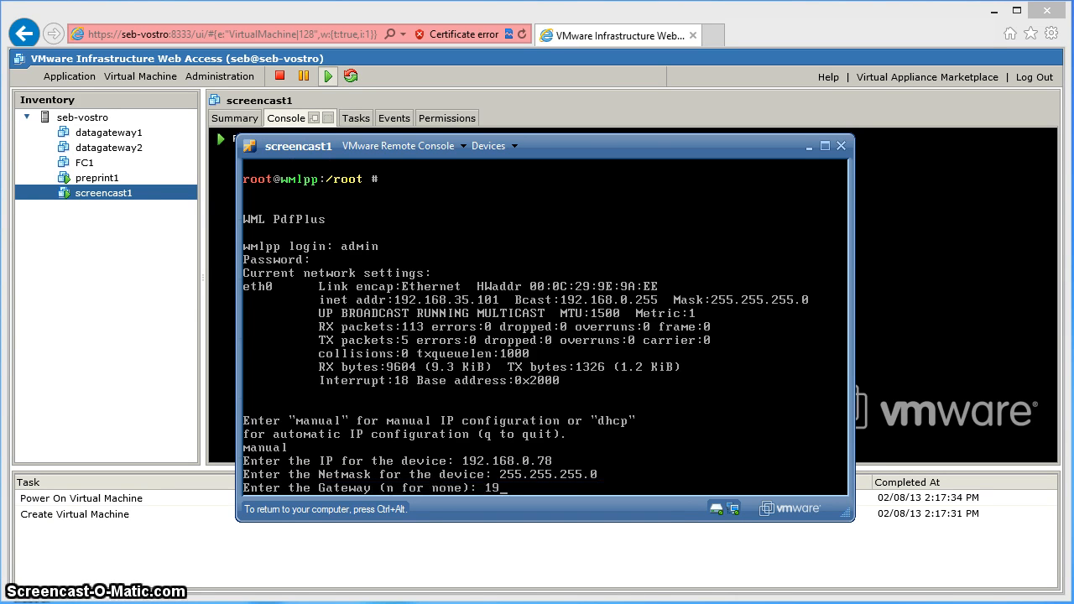
pyautogui.write('2.168.0.7')
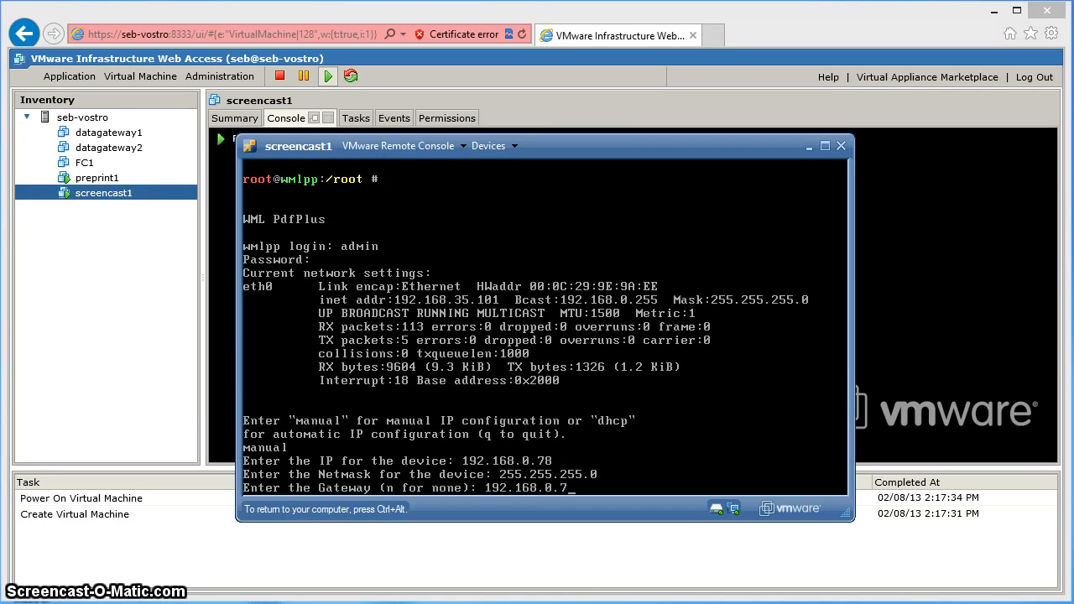
pyautogui.press('Return')
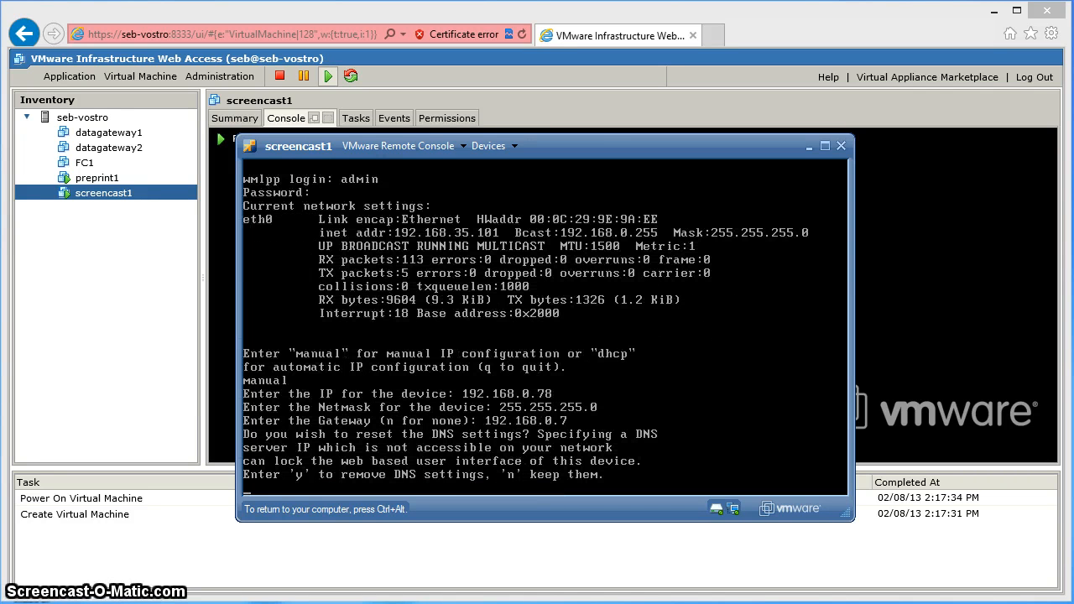
pyautogui.write('y')
pyautogui.press('Return')
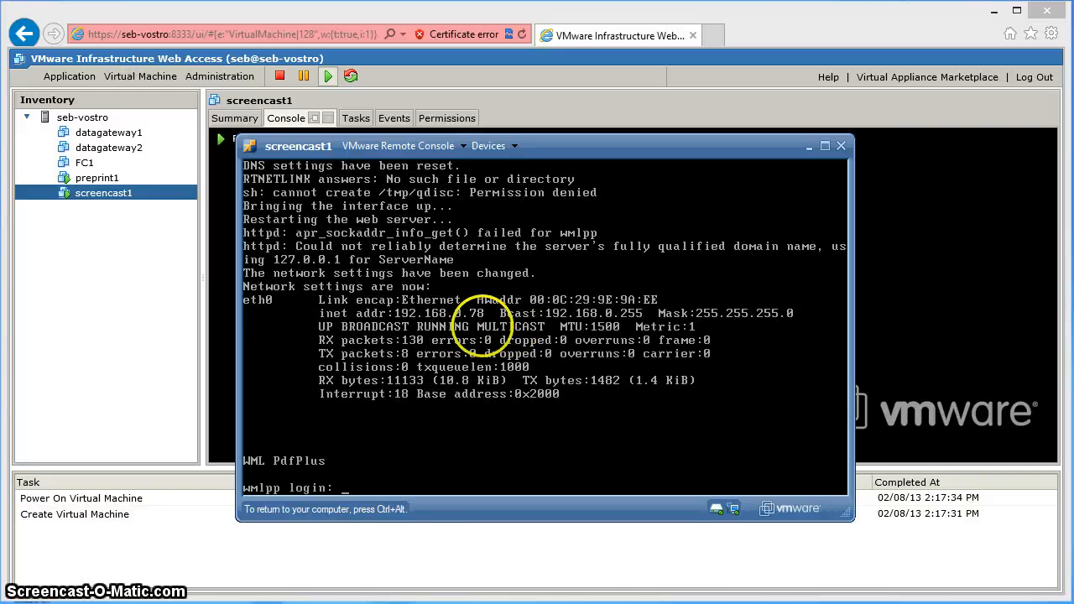
pyautogui.hotkey('ctrl', 'alt')
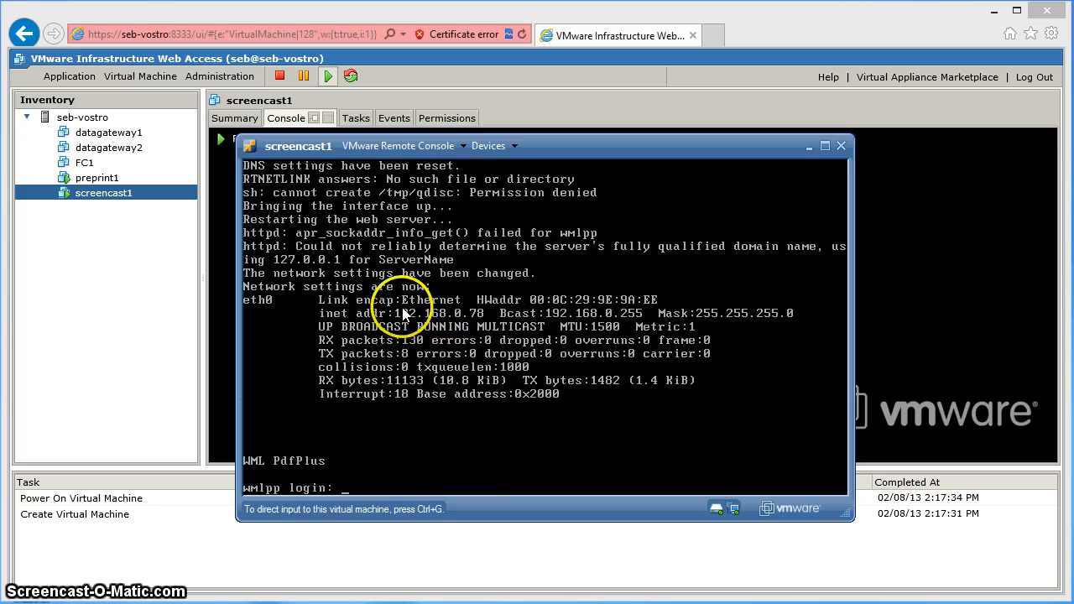
# - Load 192.168.0.78 in a new browser tab to reach the WML PdfPlus login page
pyautogui.click(712, 38)
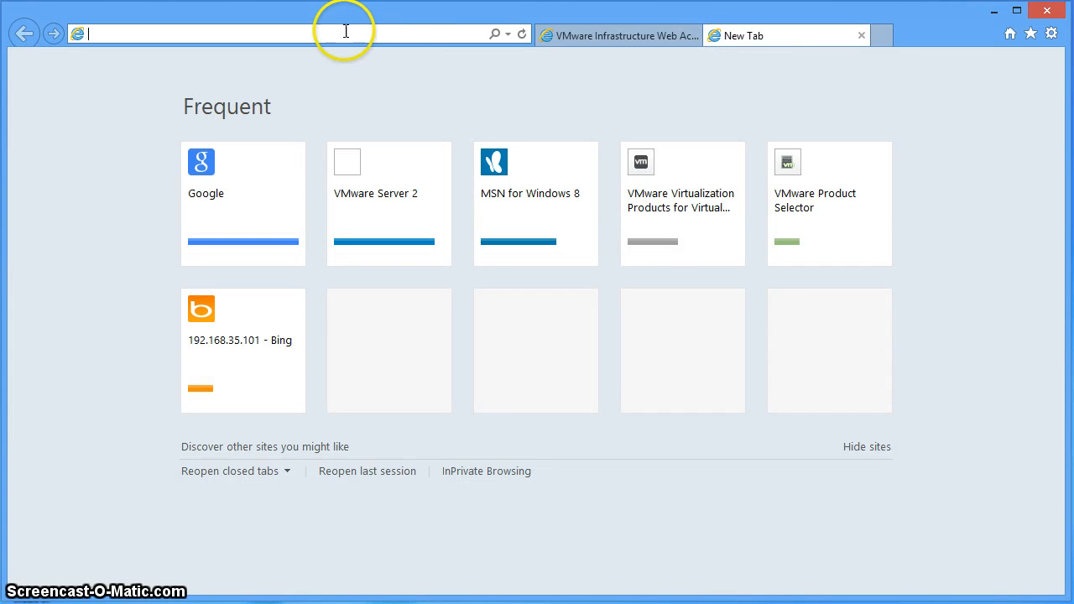
pyautogui.write('192.1')
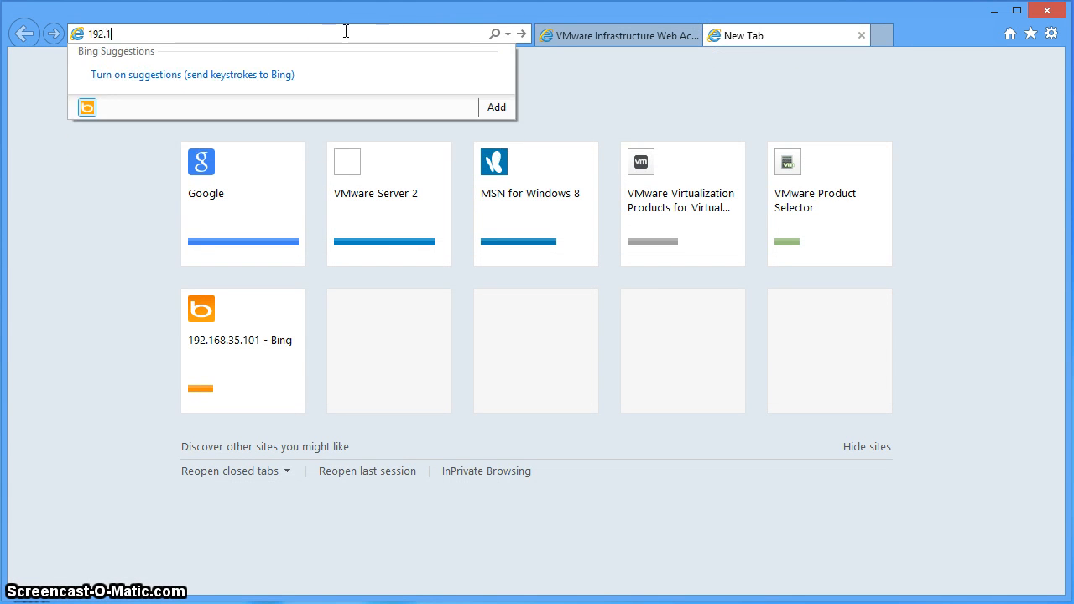
pyautogui.write('68.0.78')
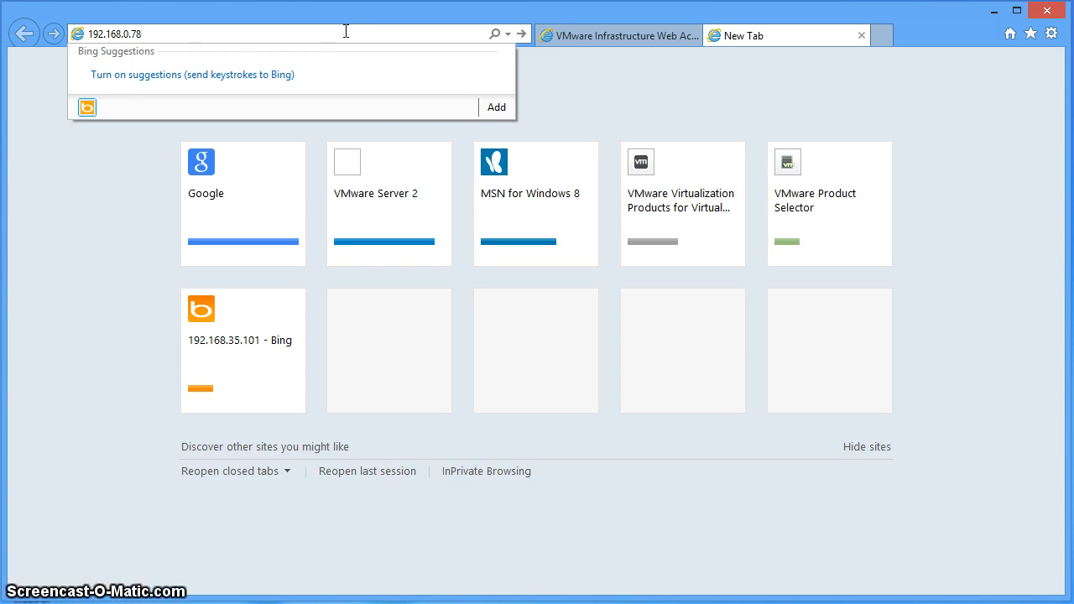
pyautogui.press('Return')
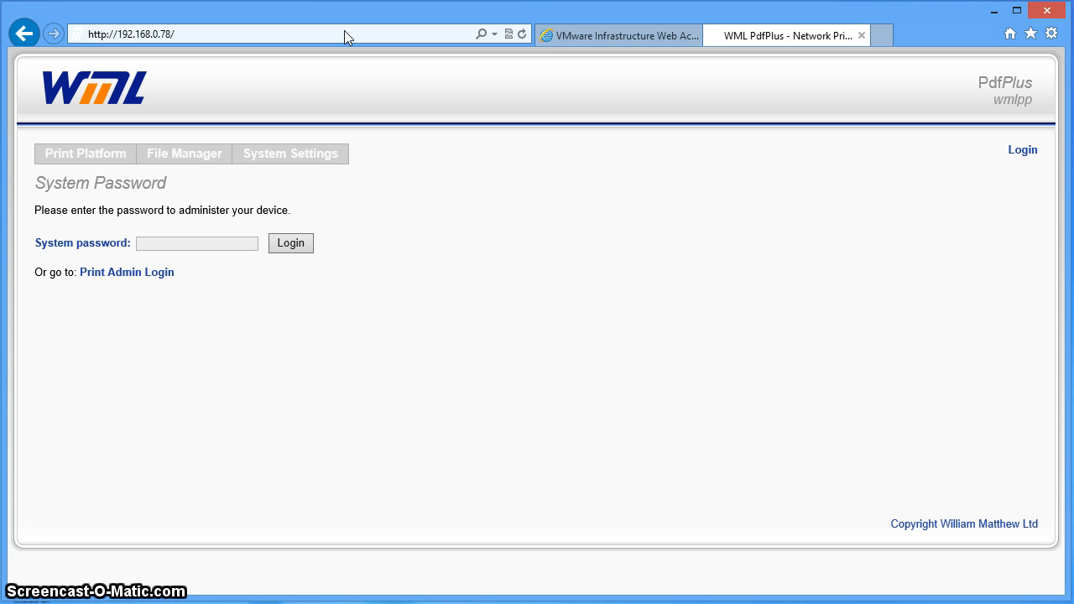
# - Log in to the WML PdfPlus web interface with the system password
pyautogui.click(233, 242)
pyautogui.write('password')
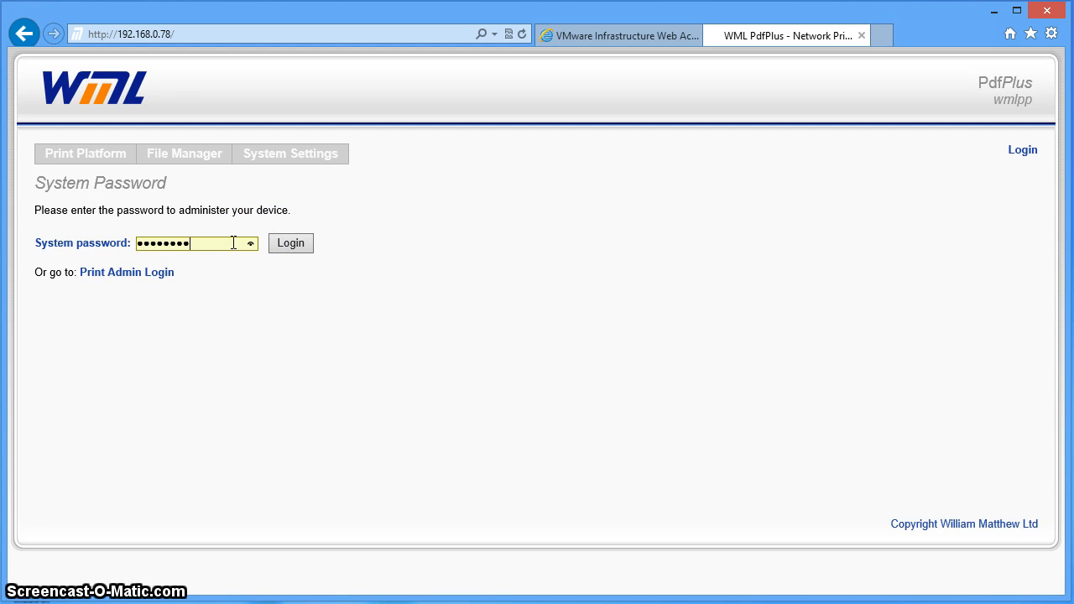
pyautogui.press('Return')
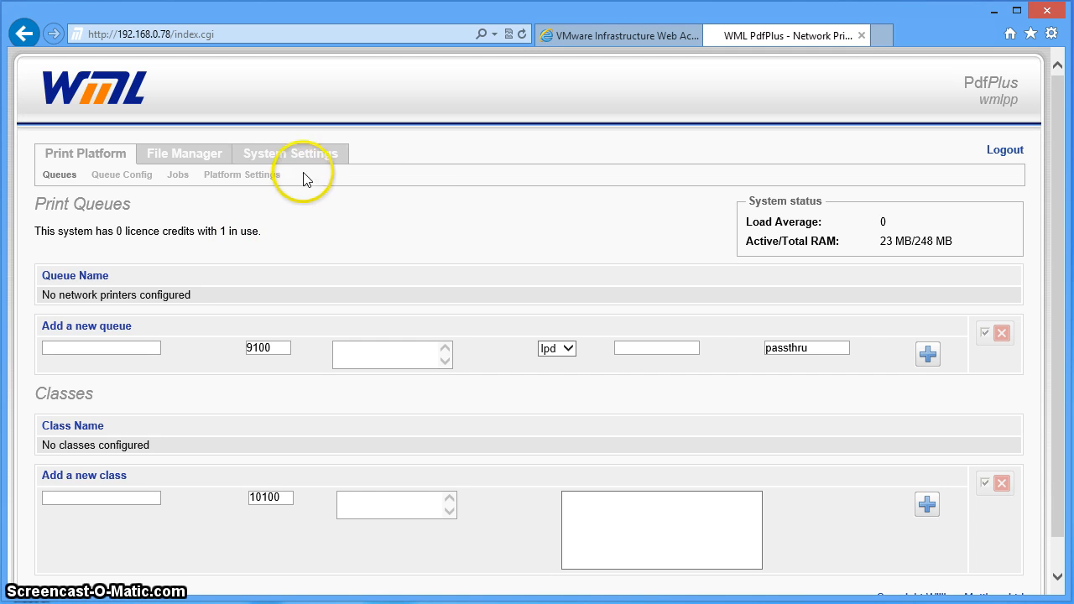
# - Open the System Settings Firmware page showing the OS version and no uploaded firmware image
pyautogui.moveTo(307, 163)
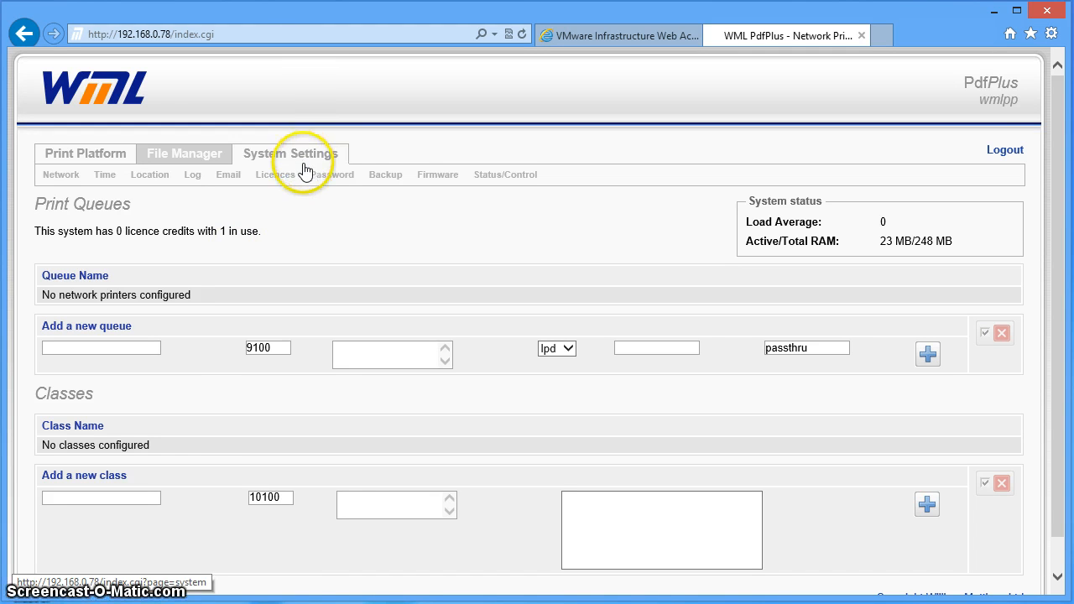
pyautogui.click(432, 178)
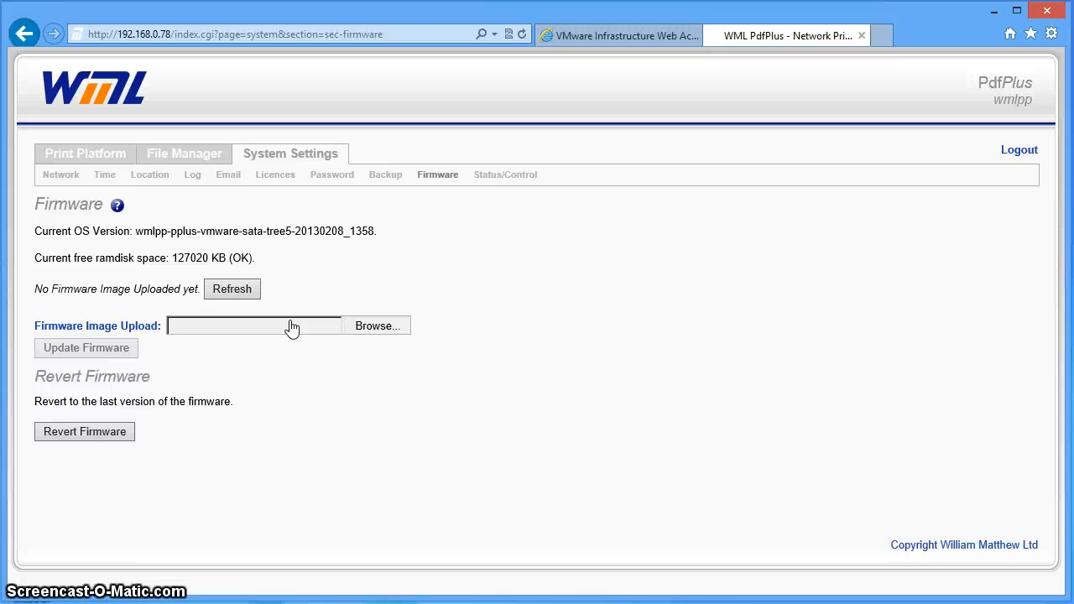
pyautogui.click(367, 257)
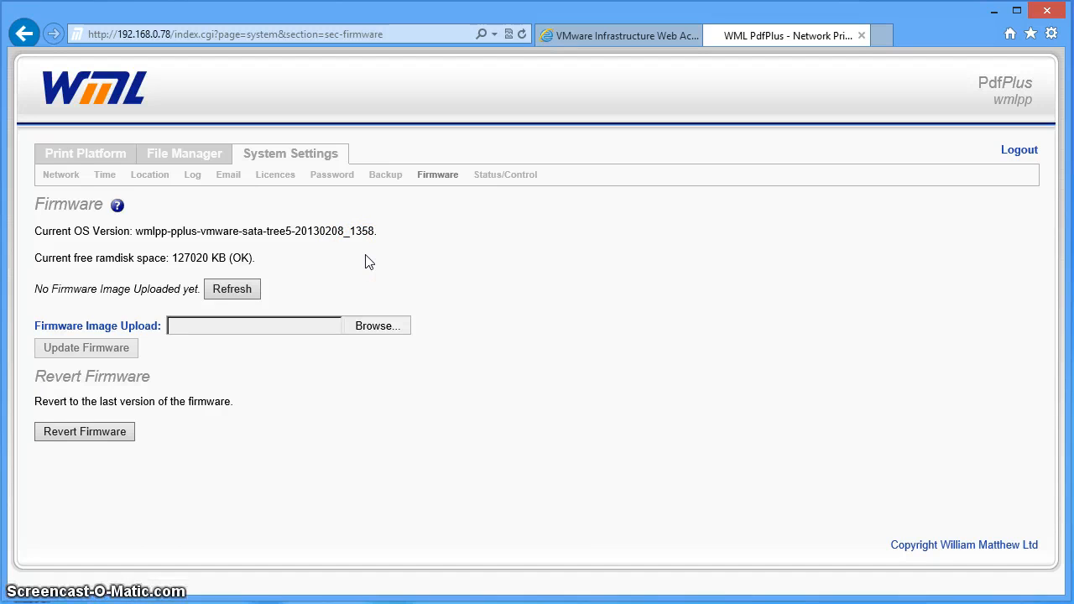
pyautogui.click(375, 265)
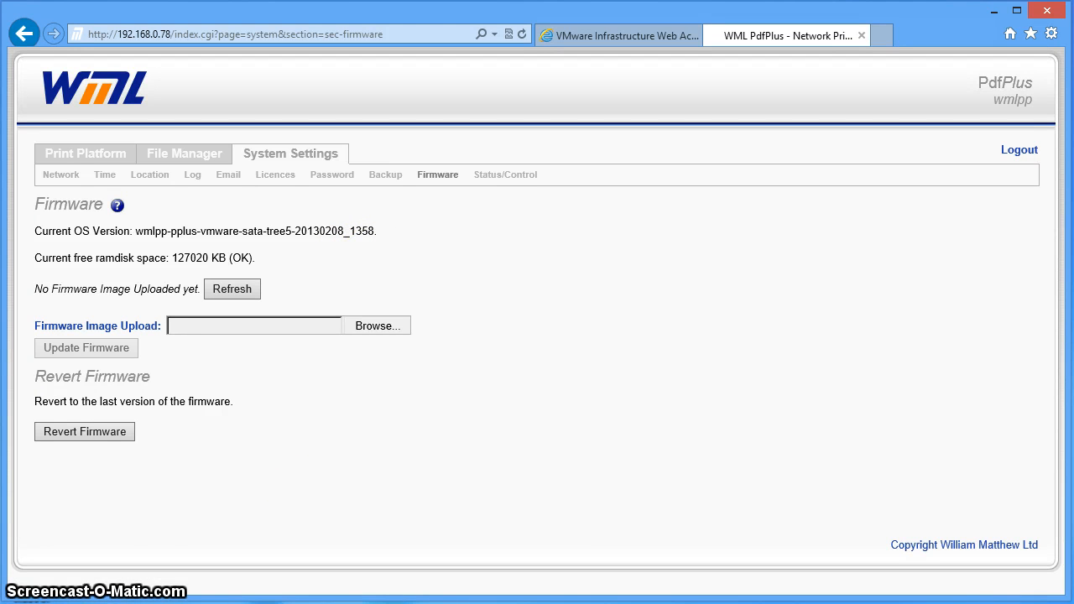